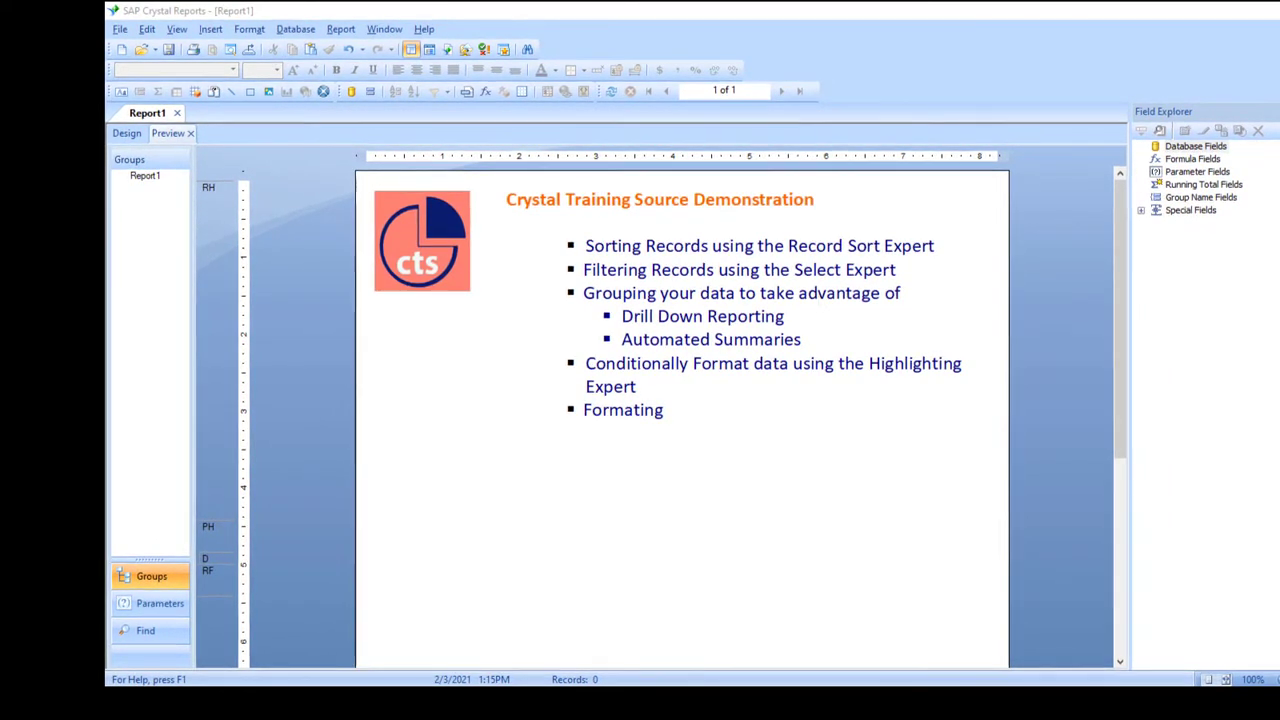
- Create a new blank report based on the Customer table from the Training Database connection
click(120, 30)
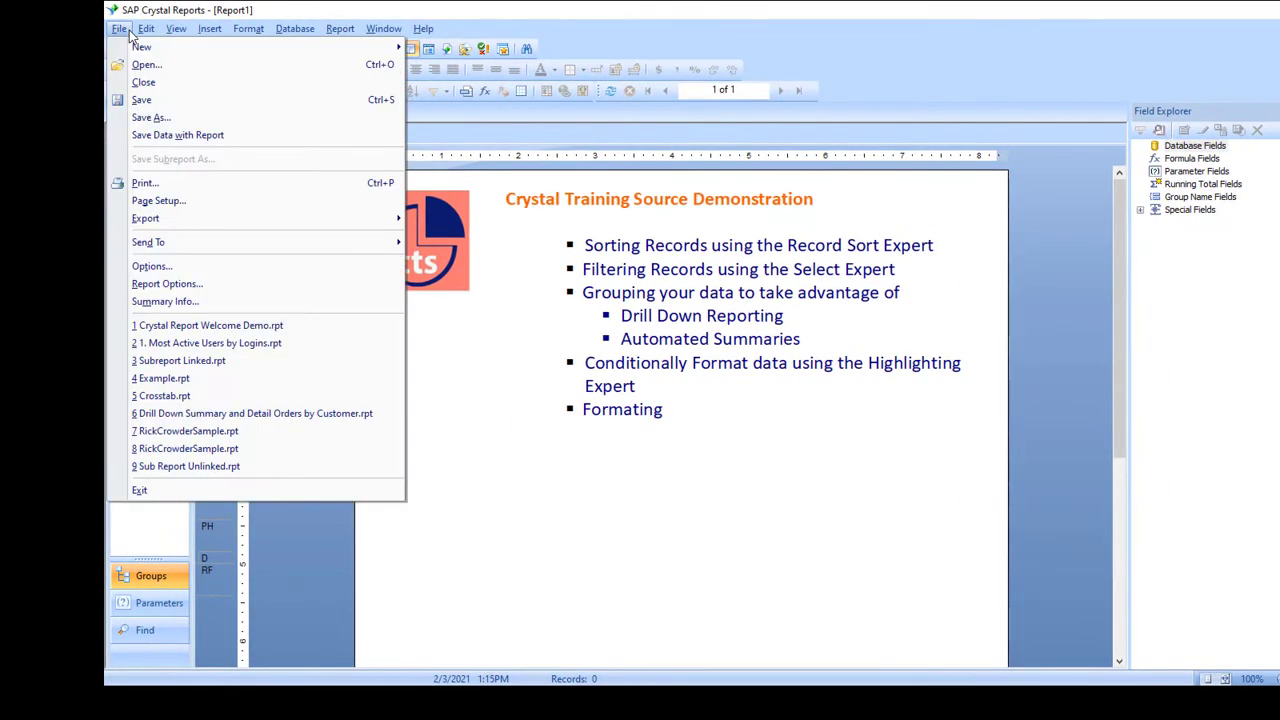
mouse_move(180, 50)
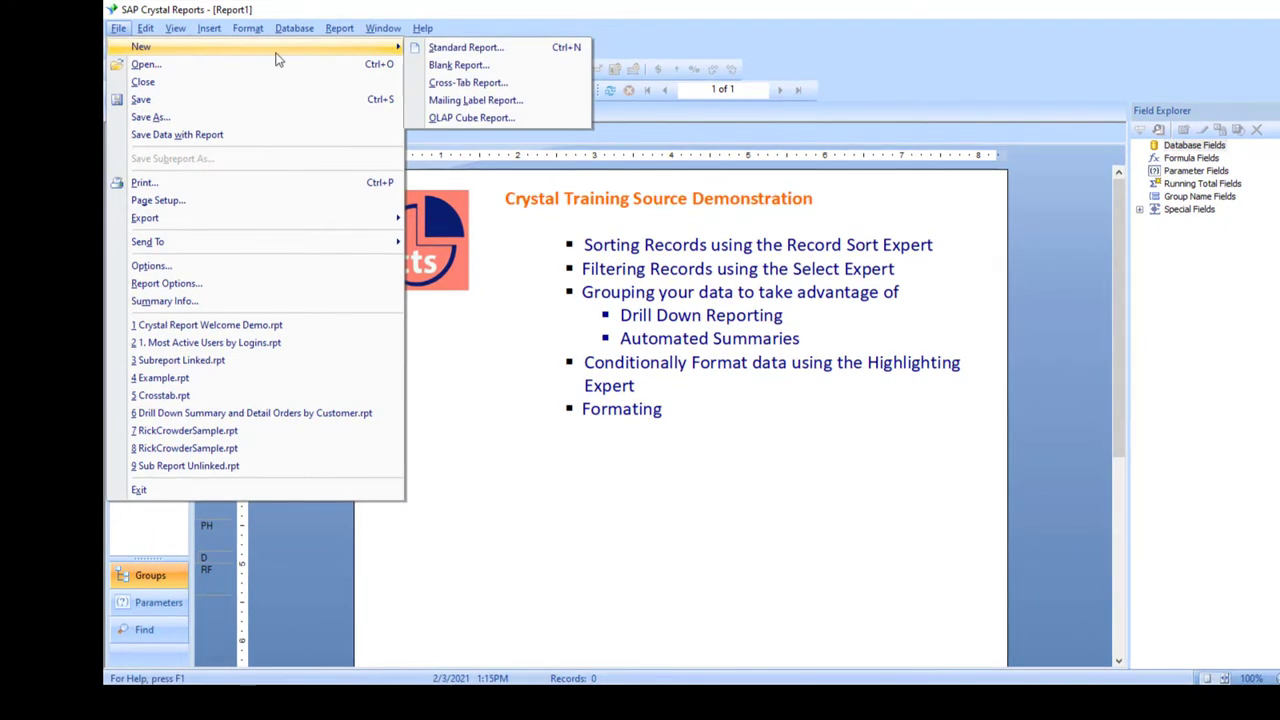
click(478, 66)
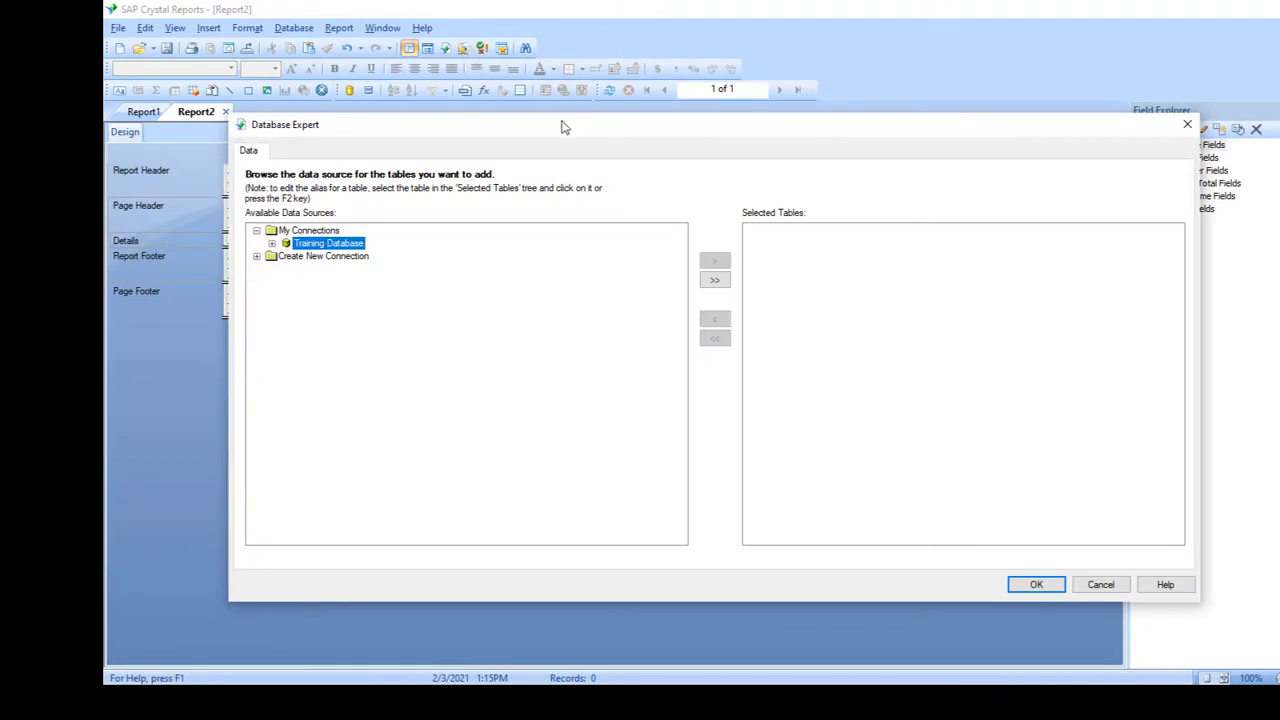
click(271, 243)
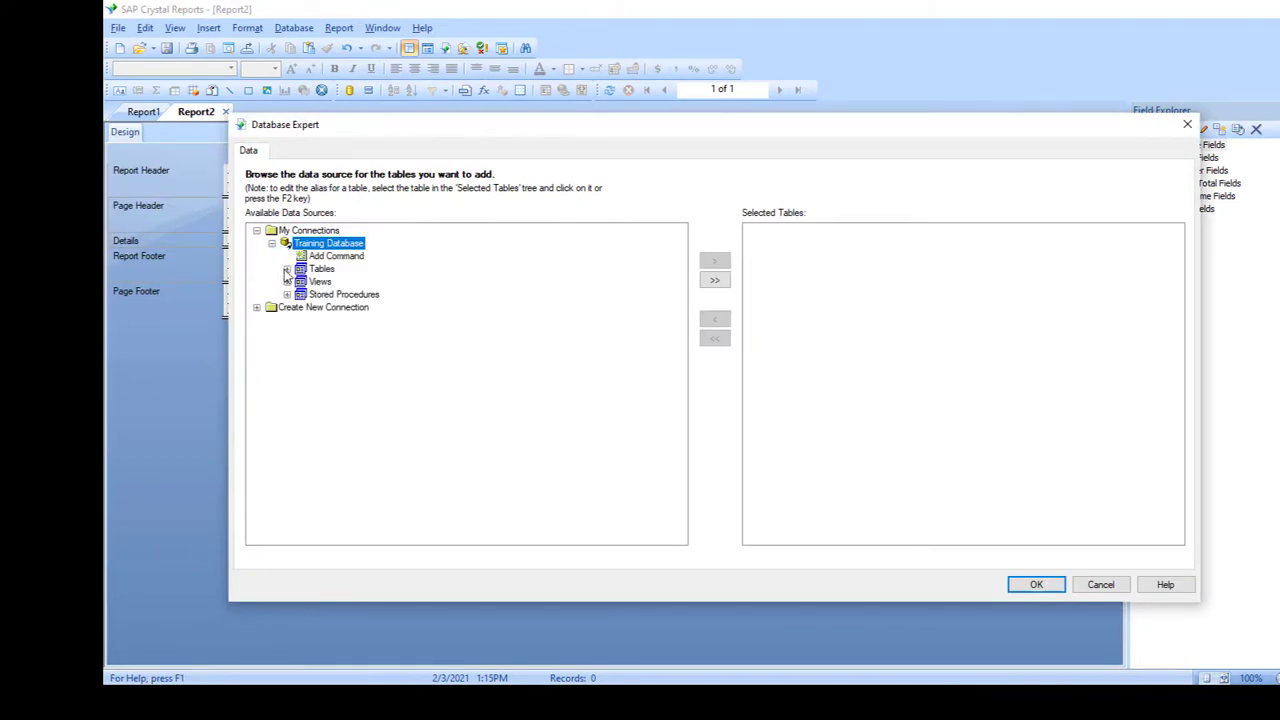
click(287, 269)
drag(341, 294, 813, 267)
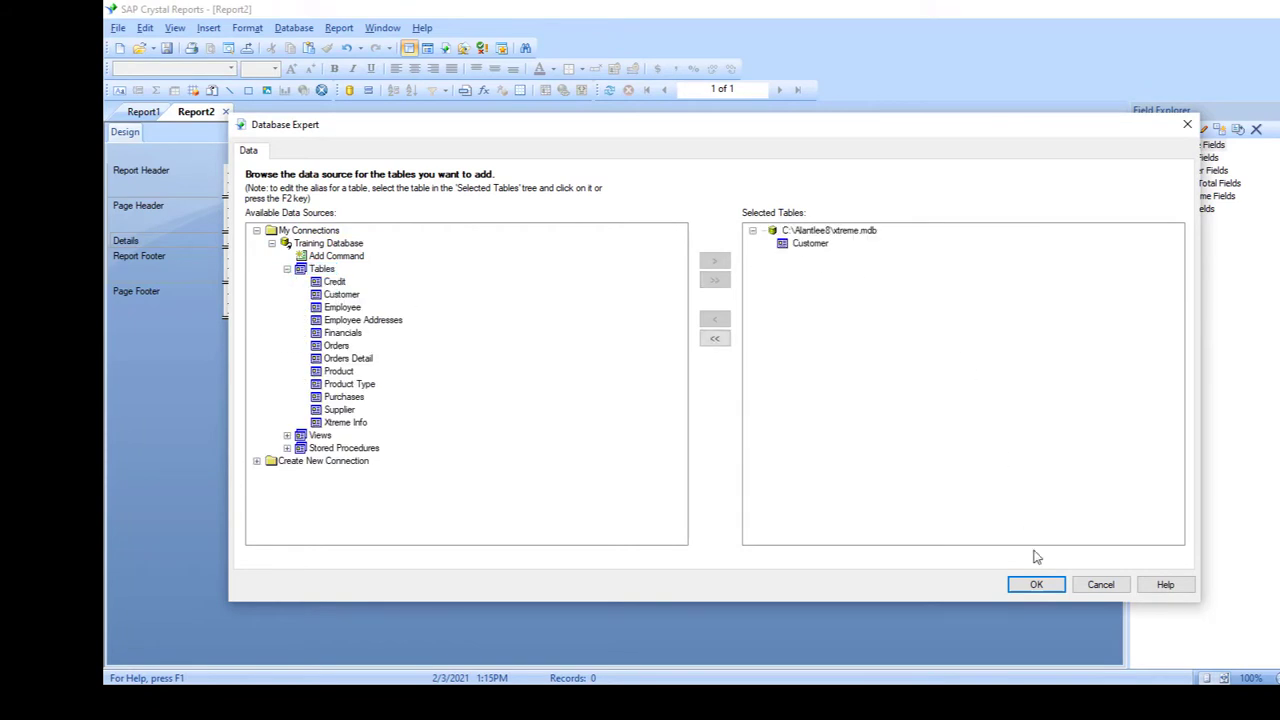
click(1040, 586)
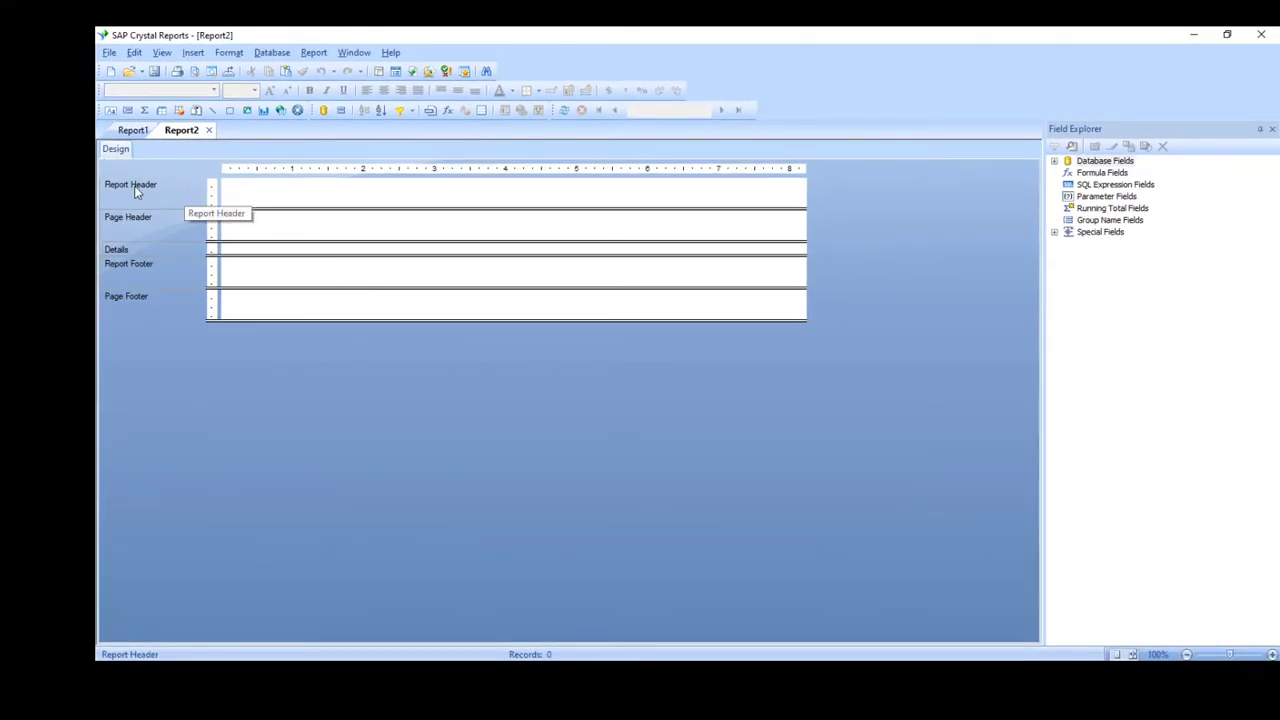
- Suppress the Report Header section and enlarge the Page Header section to about 1 inch high
right_click(136, 188)
click(184, 236)
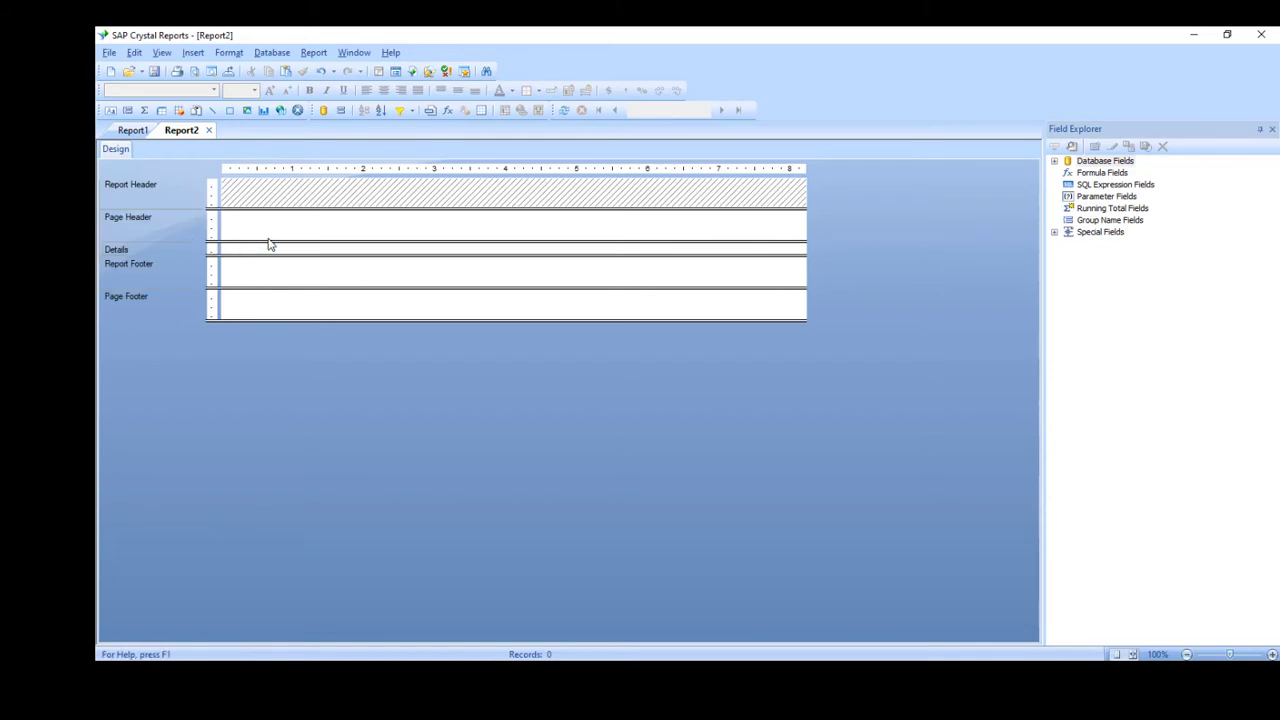
drag(258, 242, 260, 286)
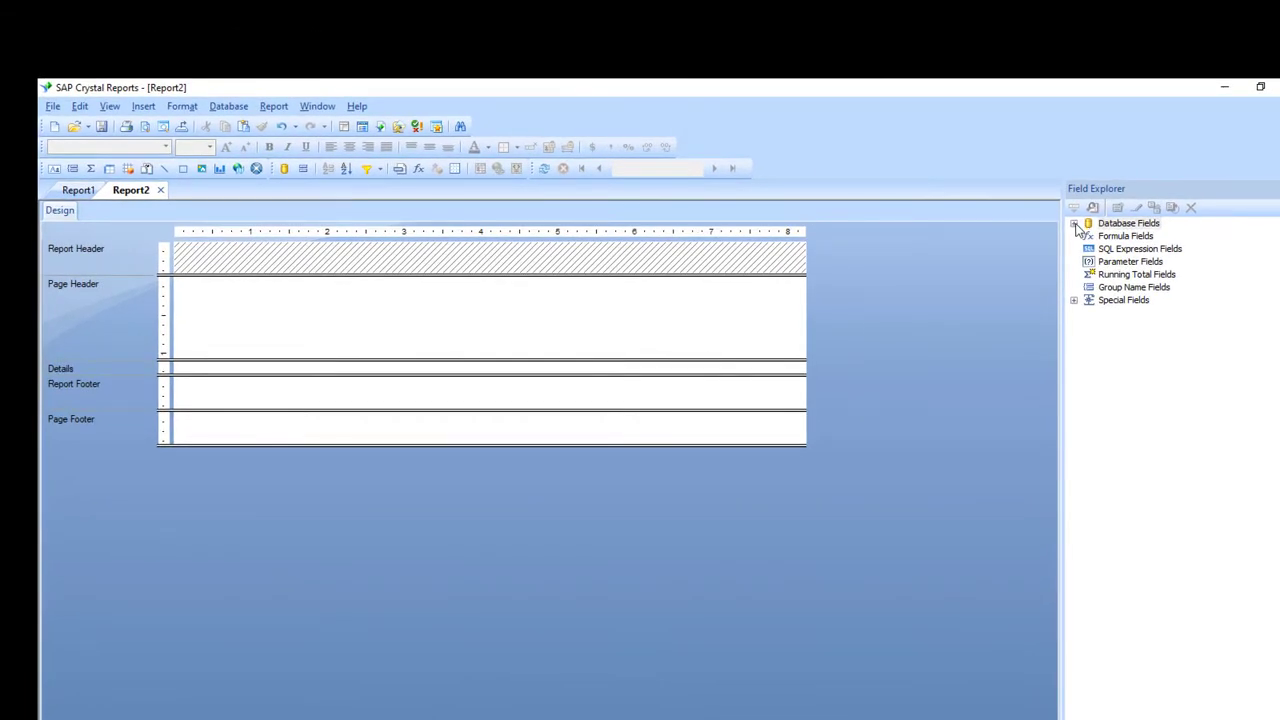
- Place the Customer table's Country field at the start of the Details section
click(1055, 161)
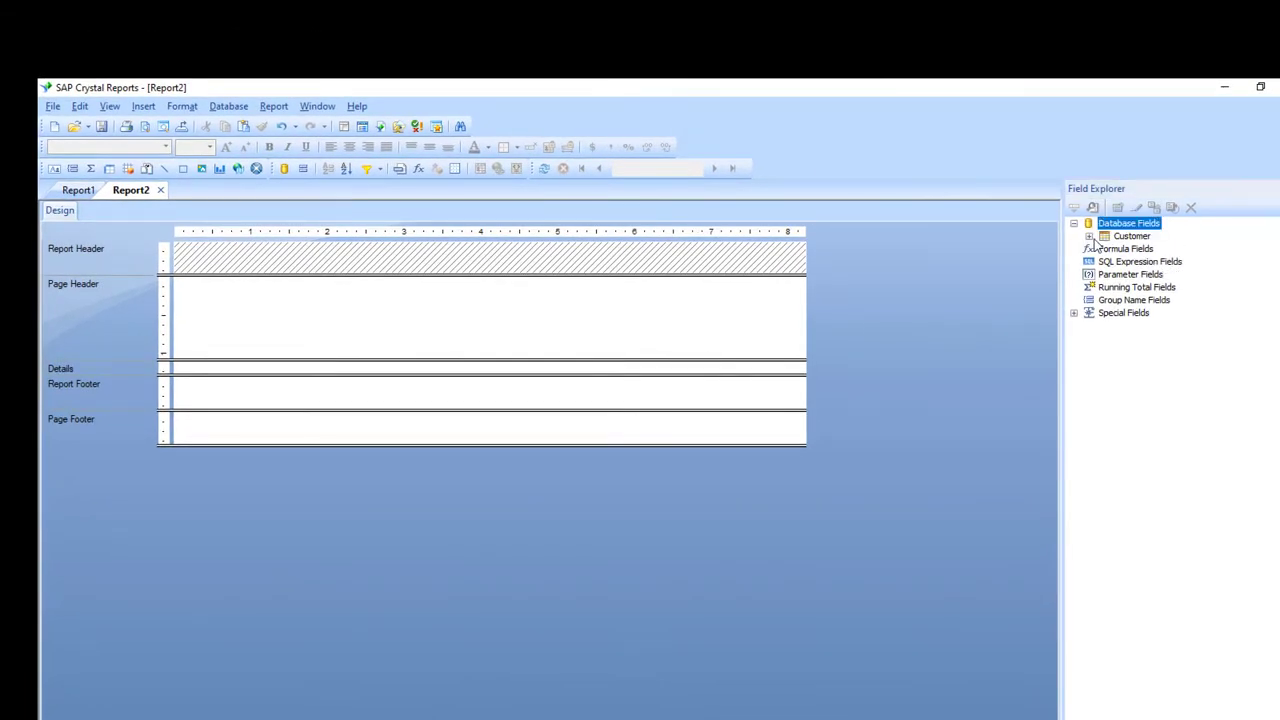
click(1090, 236)
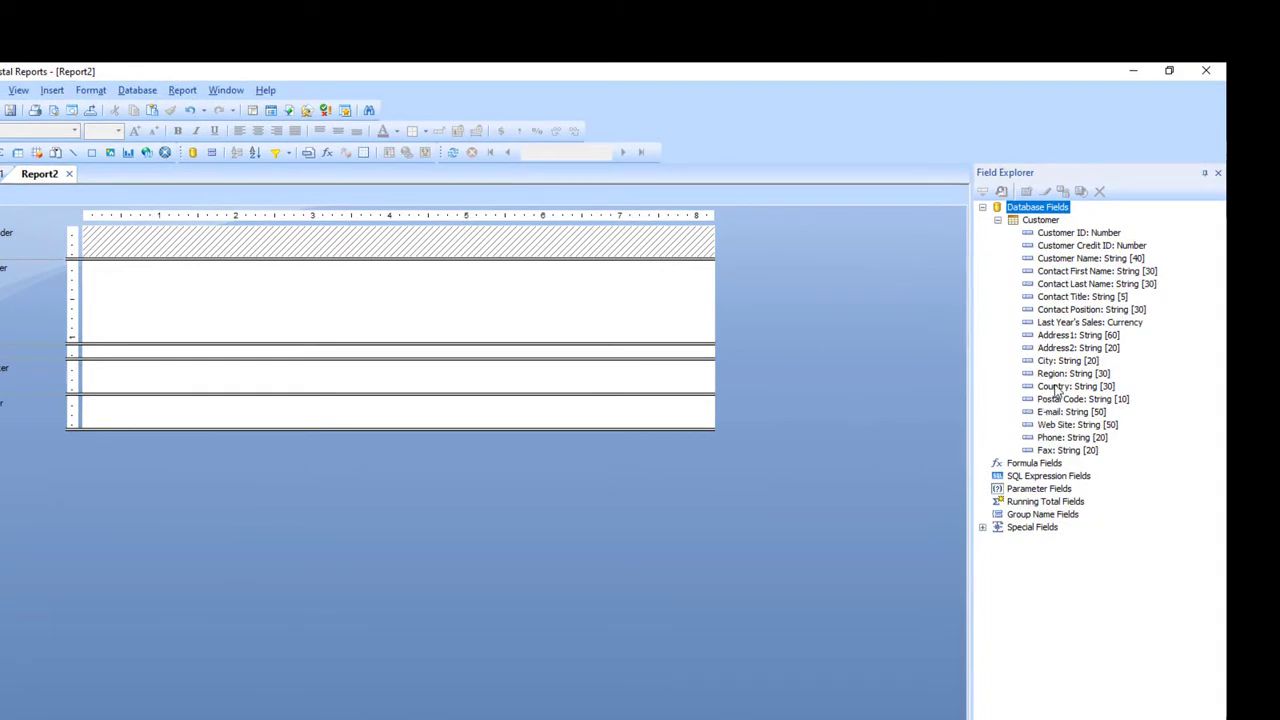
drag(1057, 390, 99, 356)
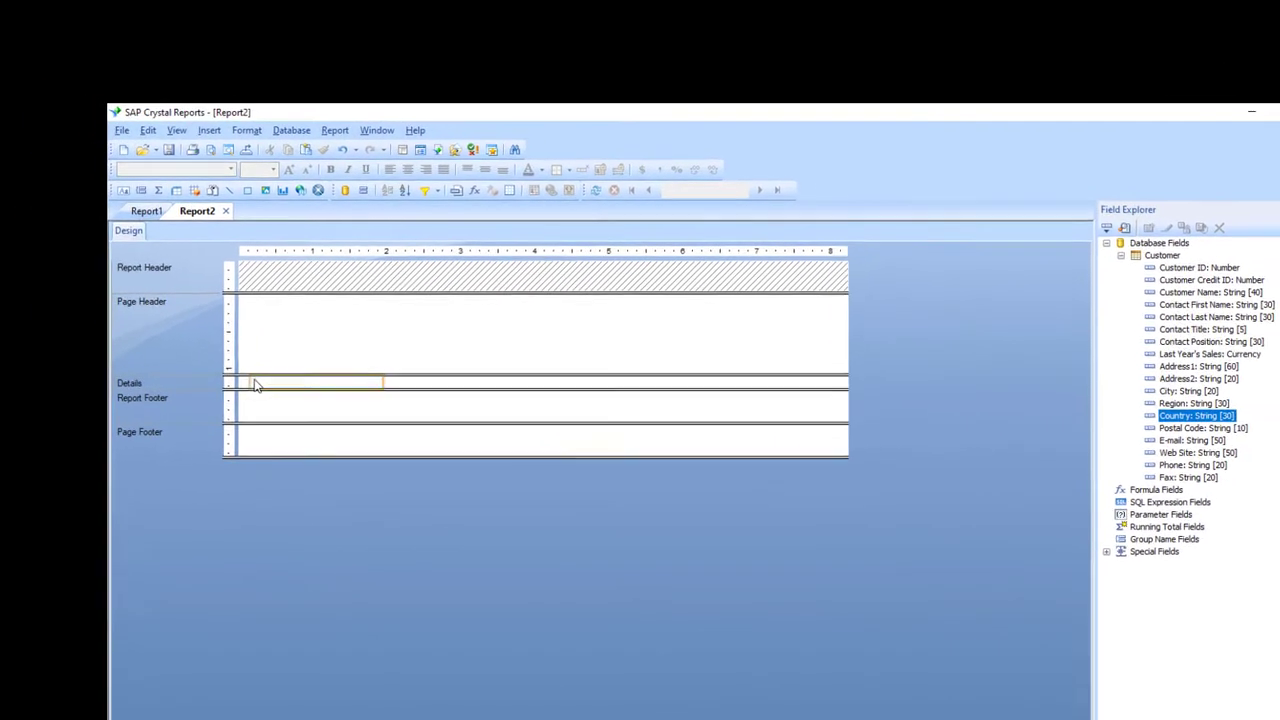
drag(255, 385, 252, 382)
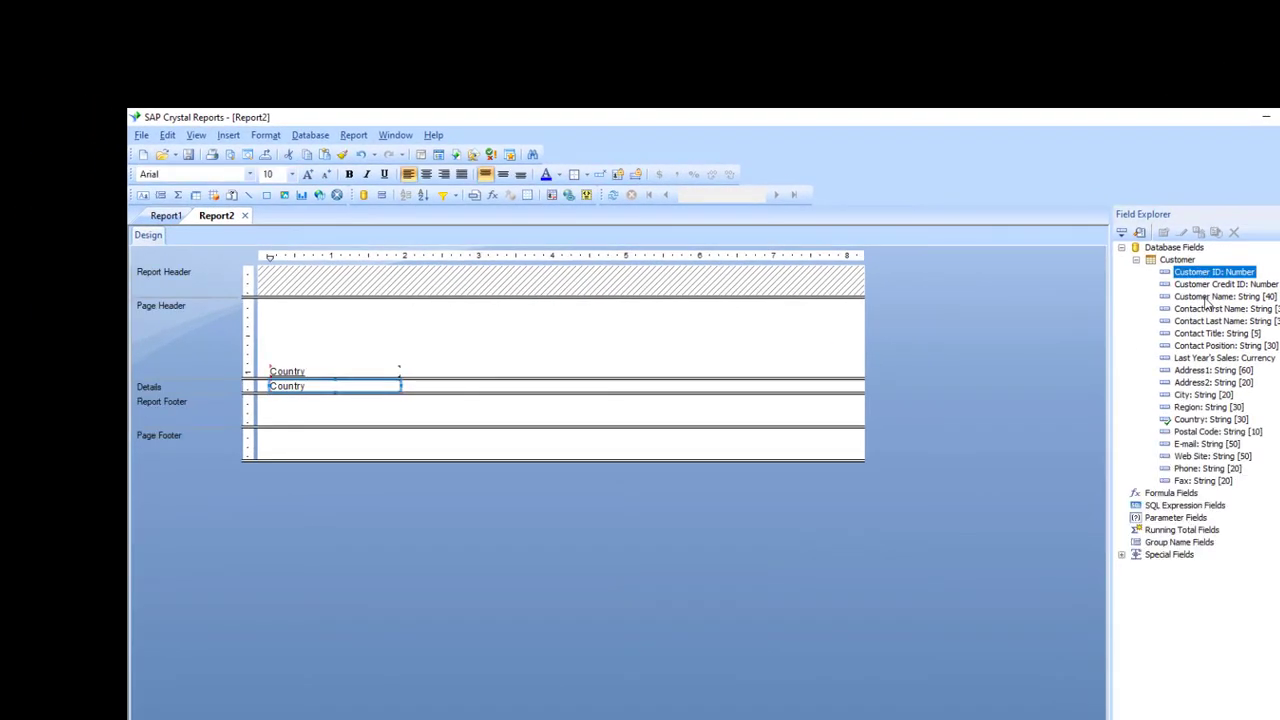
- Add the Customer ID, Customer Name and Last Year's Sales fields beside Country in the Details section and preview the report data
ctrl+click(1210, 297)
ctrl+click(1197, 358)
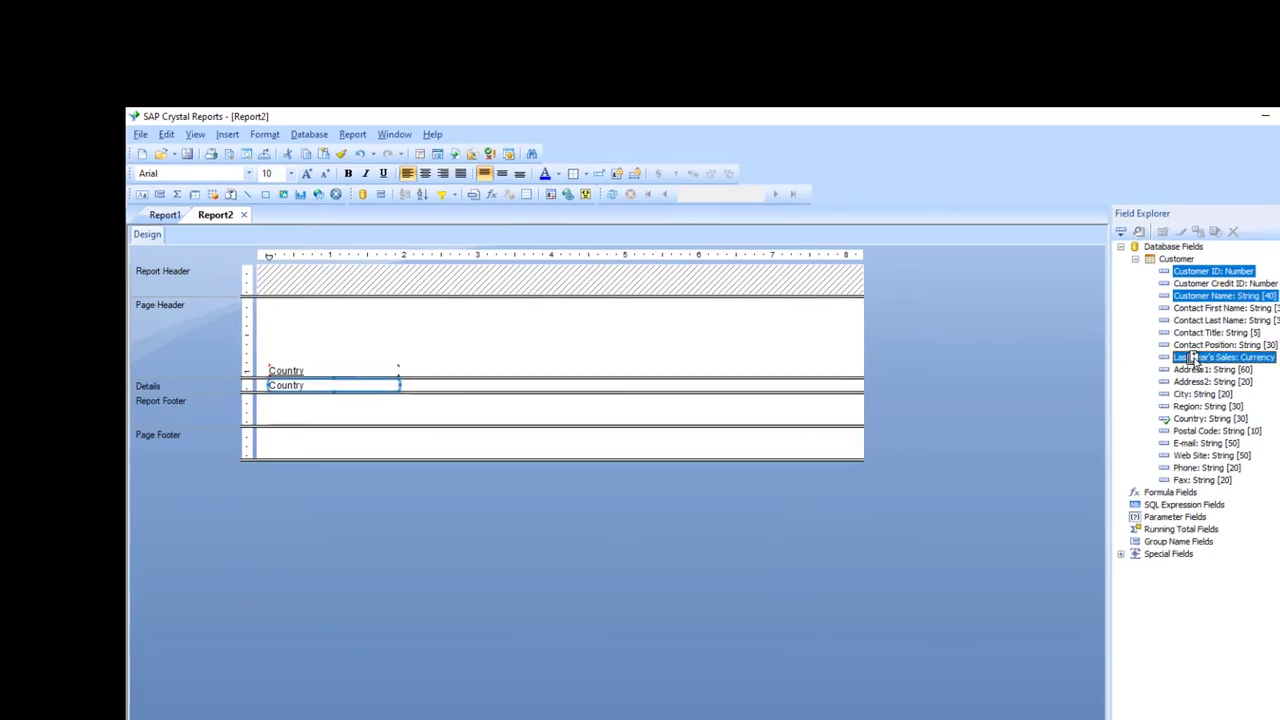
drag(1195, 362, 430, 391)
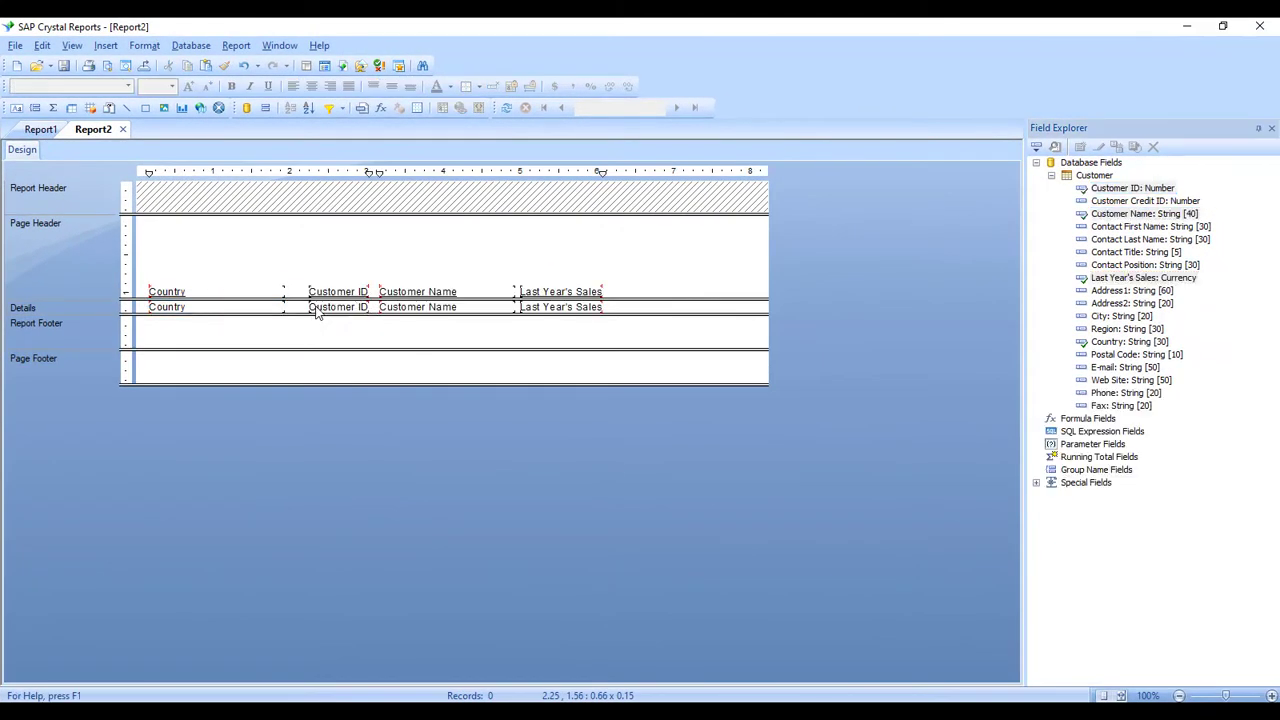
click(505, 107)
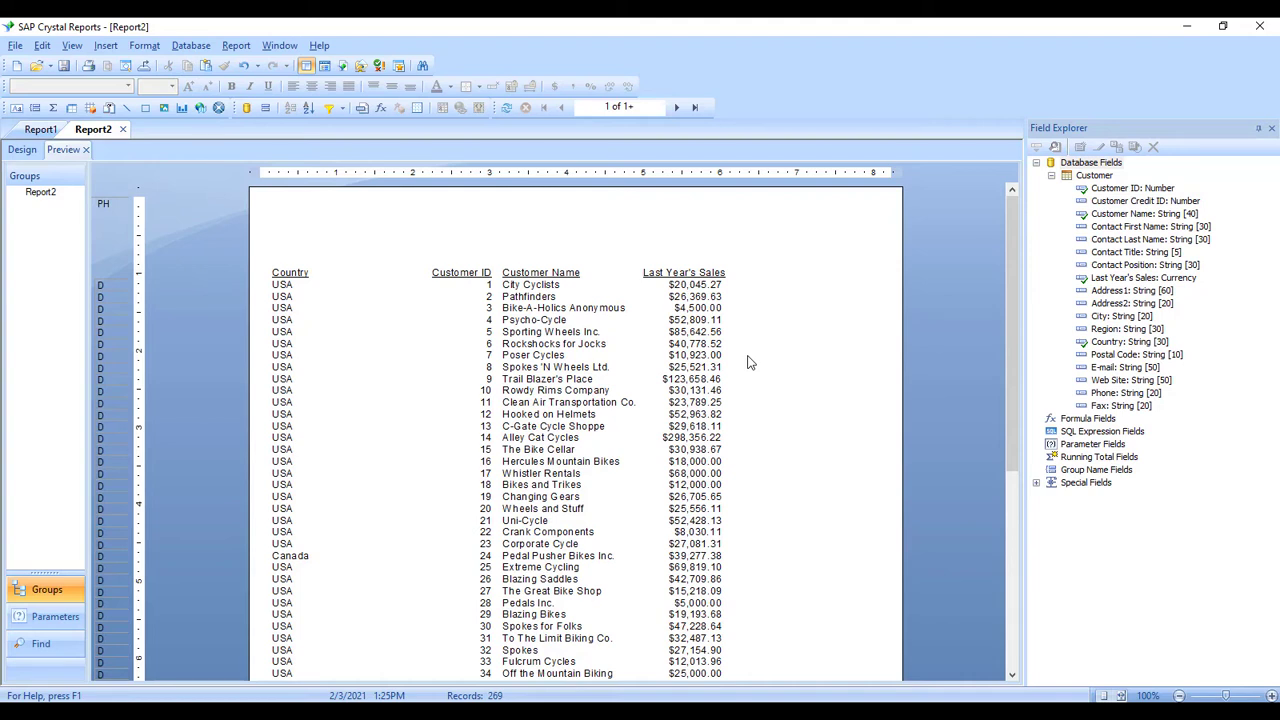
- Sort the report records by Country and within that by Customer Name, both ascending
click(310, 108)
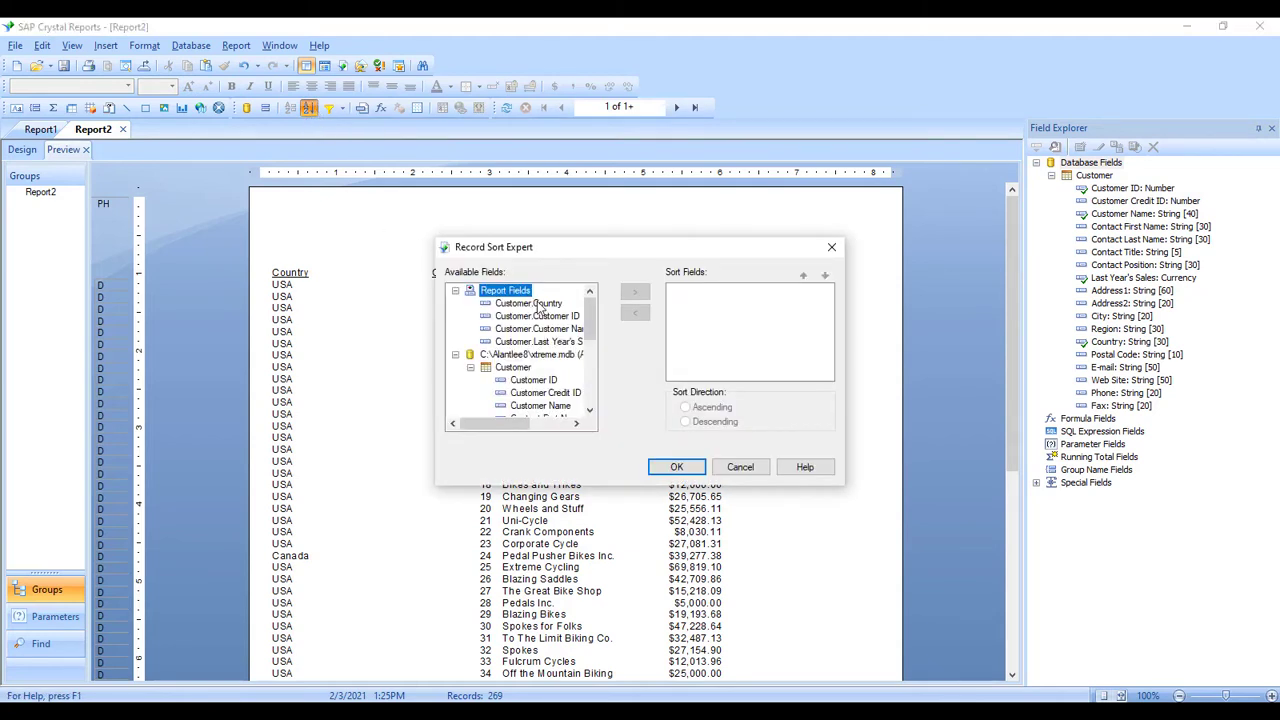
double_click(540, 305)
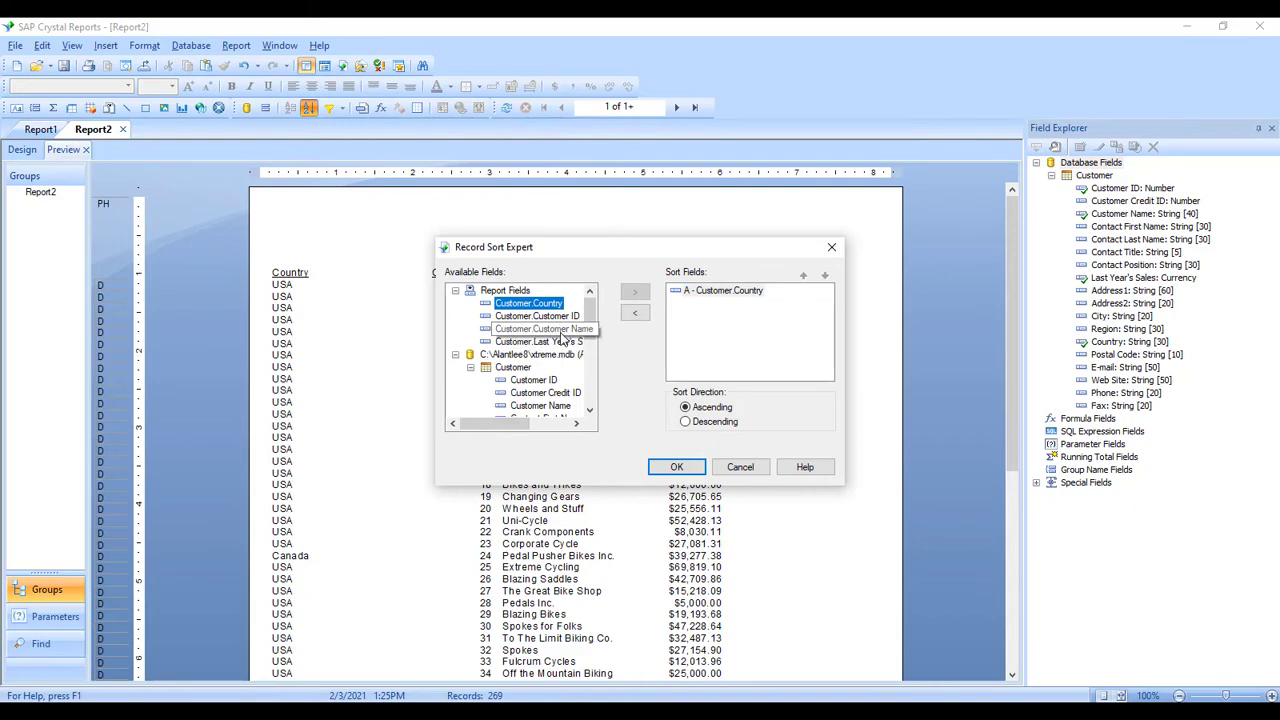
double_click(561, 334)
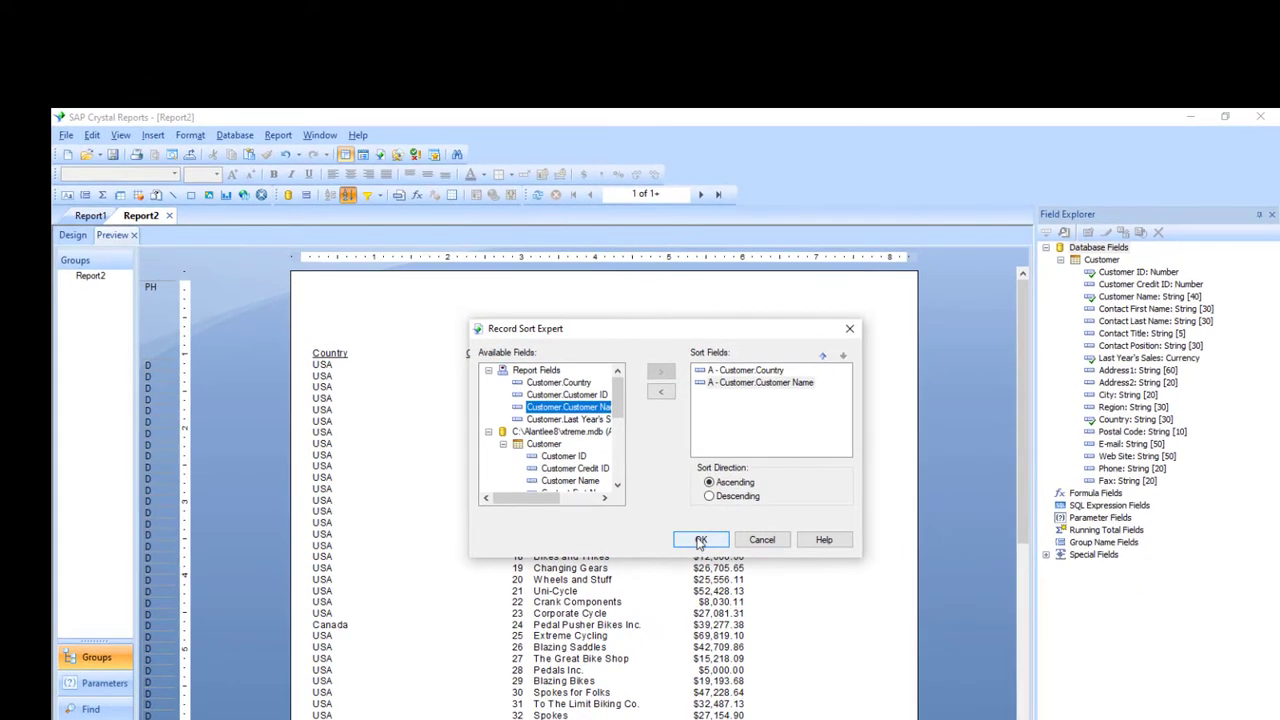
click(700, 541)
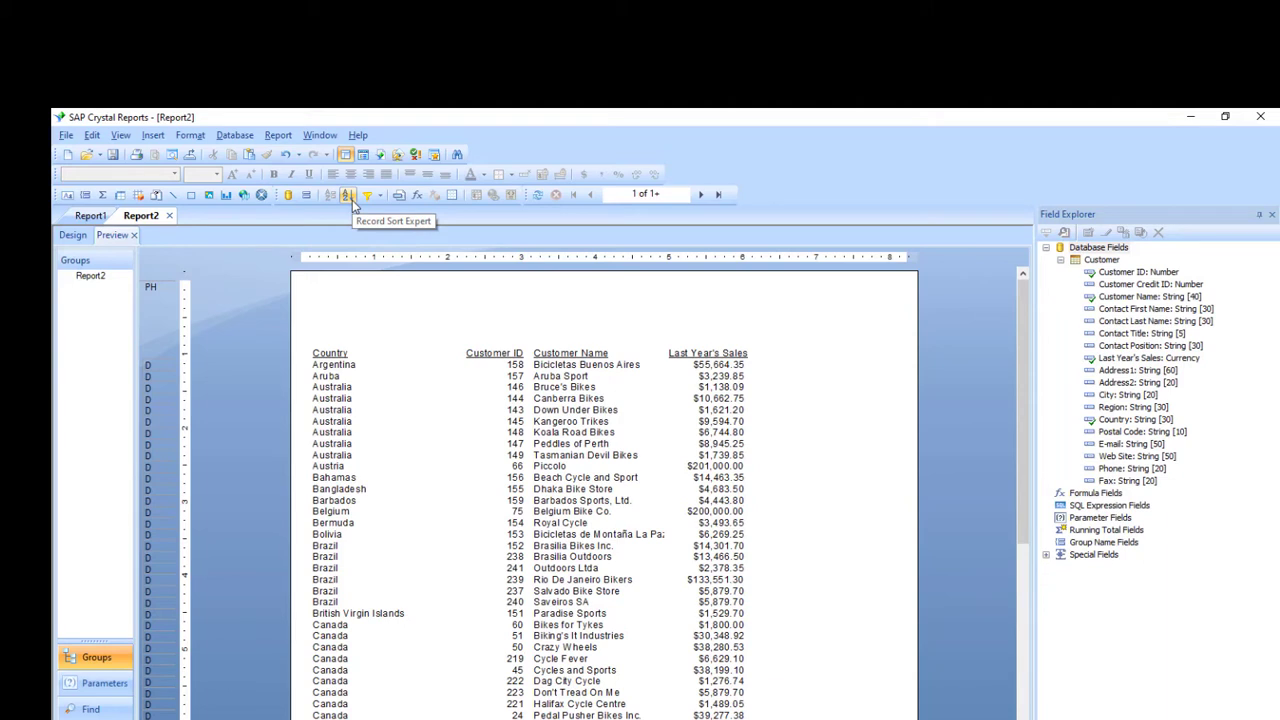
- Change the font color of the four column headings, Country through Last Year's Sales, to blue
click(330, 354)
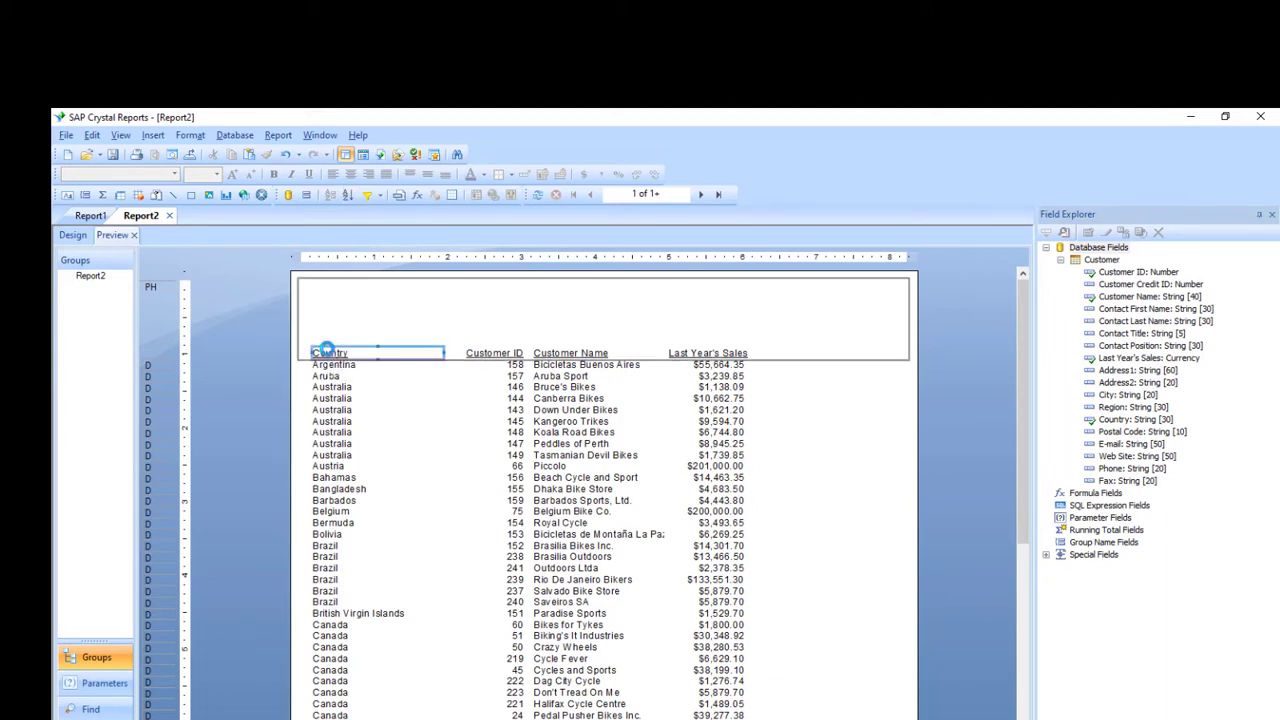
ctrl+click(494, 354)
ctrl+click(580, 354)
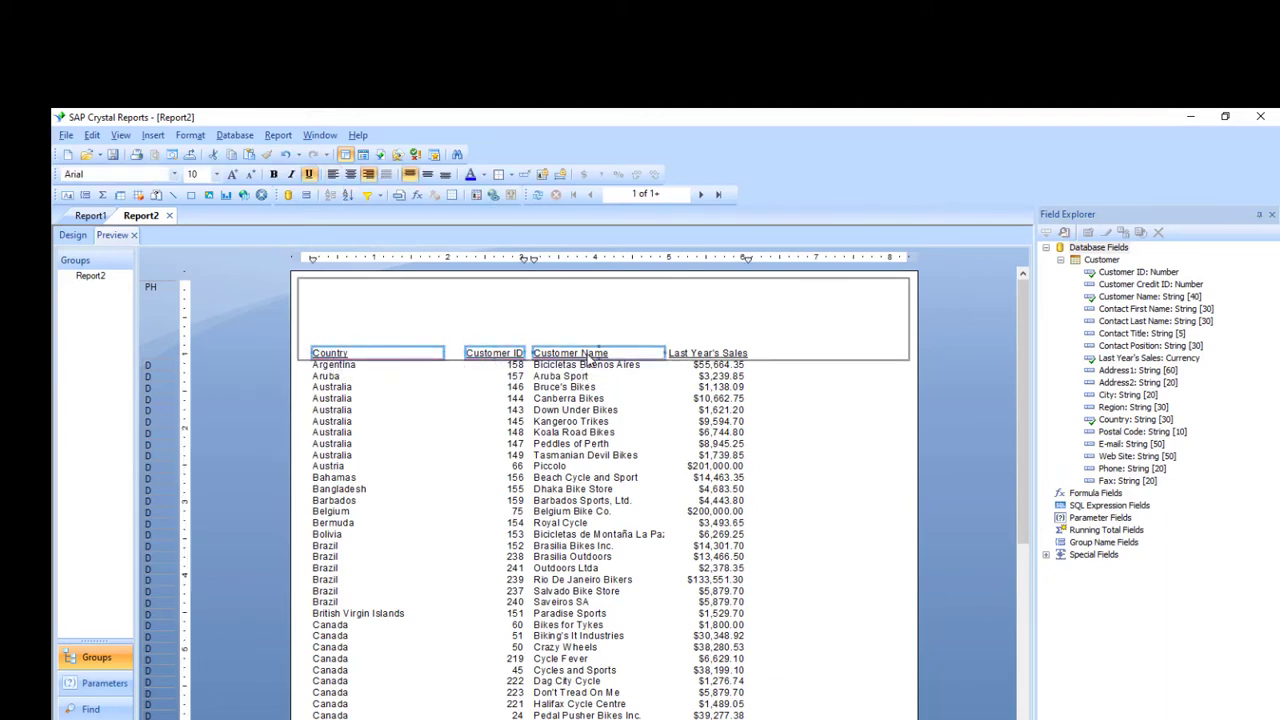
ctrl+click(707, 354)
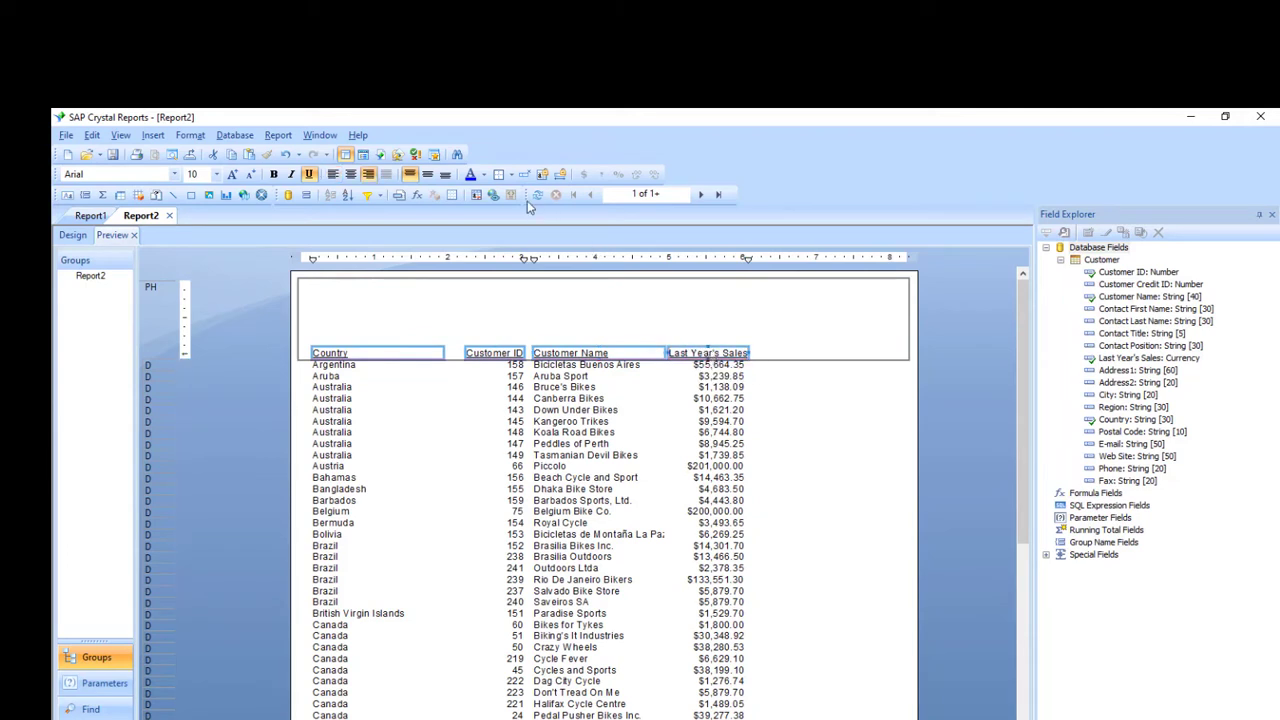
click(471, 178)
click(391, 334)
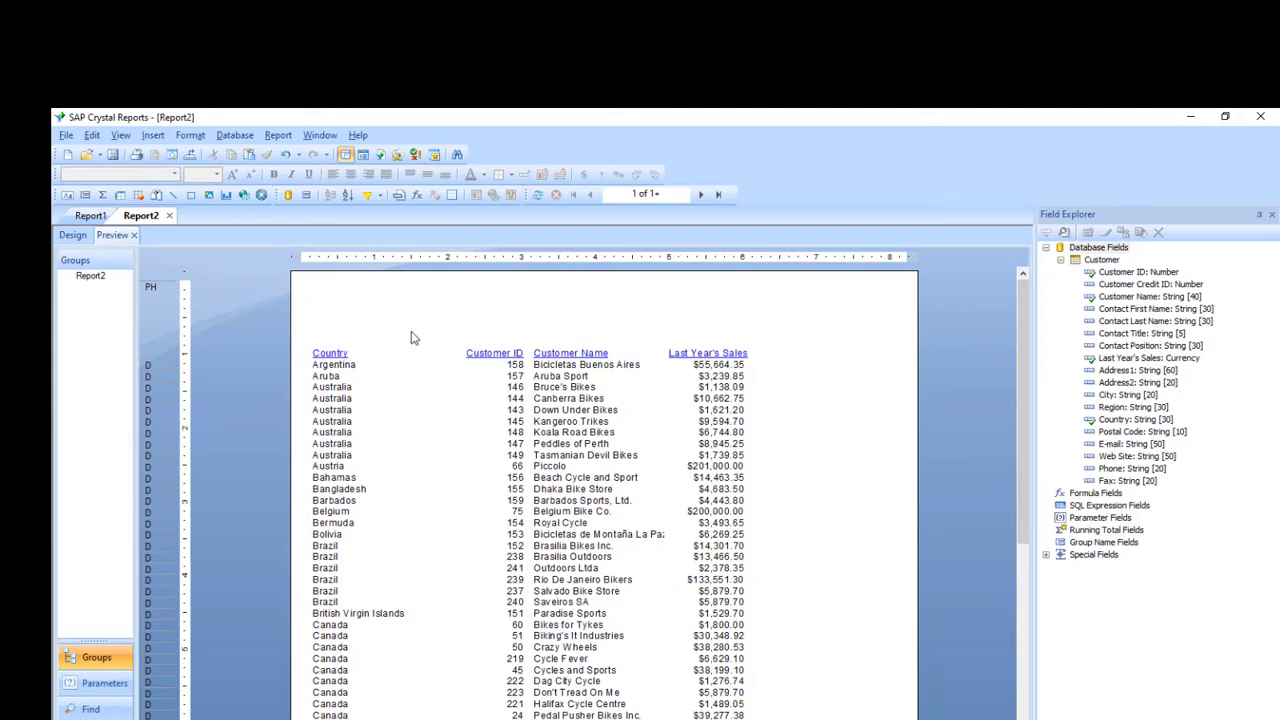
- Insert the Print Date special field at the page header's upper-left corner and the Page Number field at its upper-right corner
click(1046, 557)
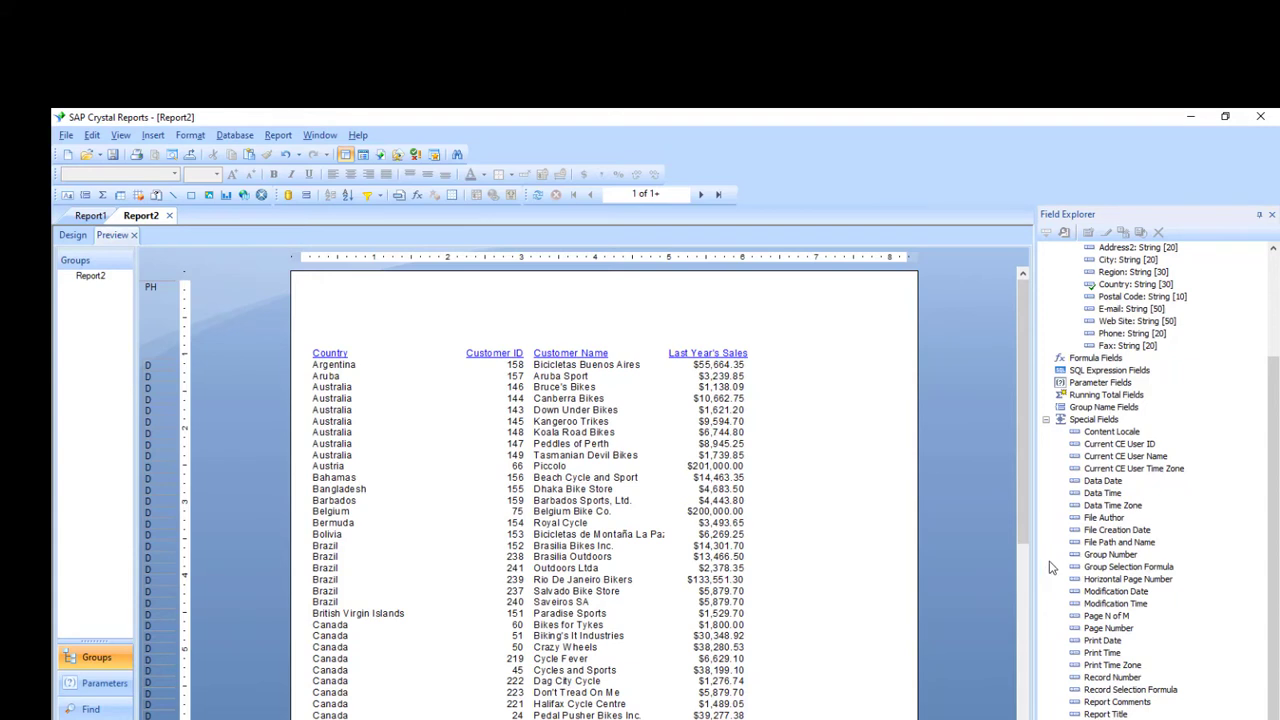
click(1102, 641)
drag(1103, 648, 316, 289)
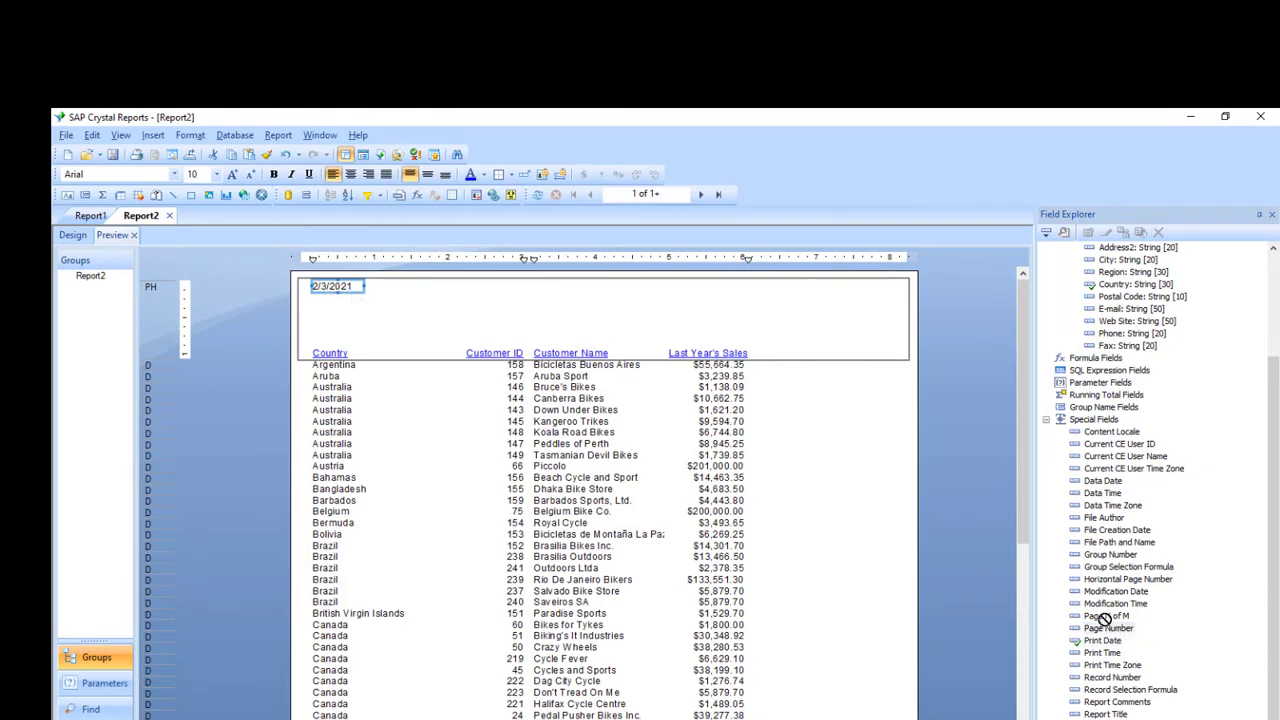
drag(1103, 620, 840, 287)
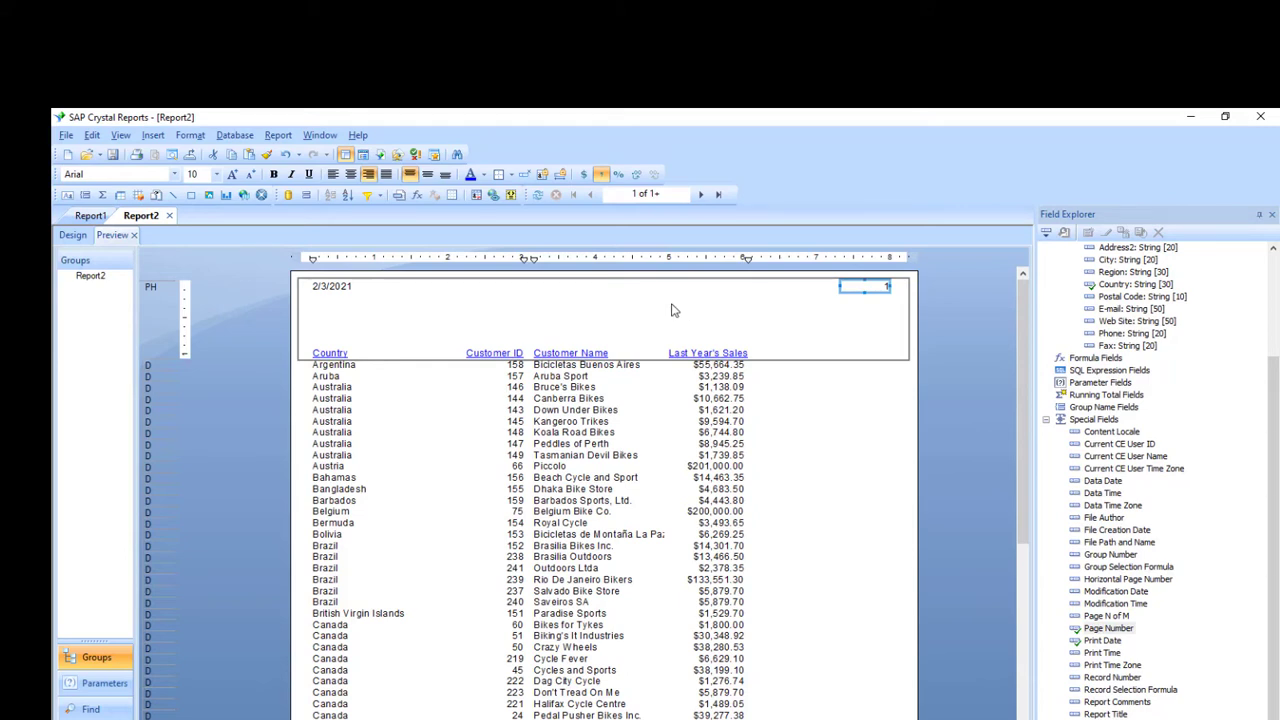
- Add a bold, centered text object reading "Customer Report" to the page header, level with the print date and page number
click(66, 196)
drag(441, 286, 782, 299)
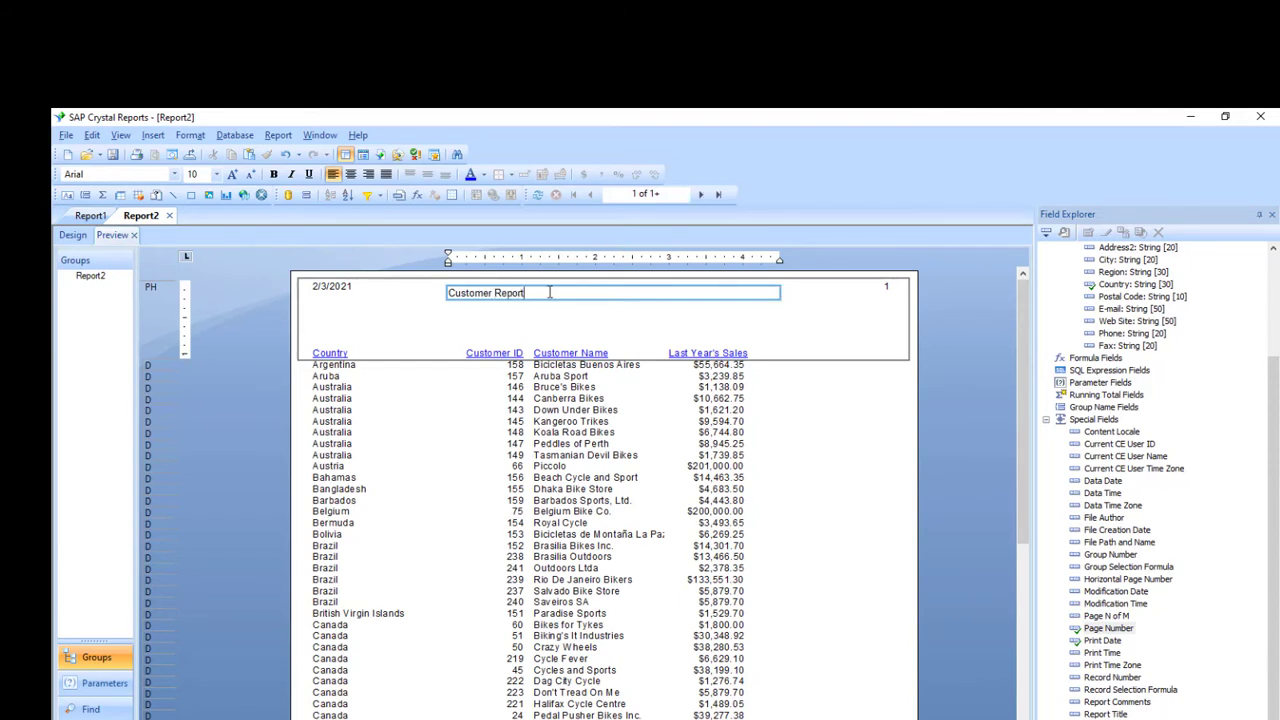
drag(549, 292, 422, 292)
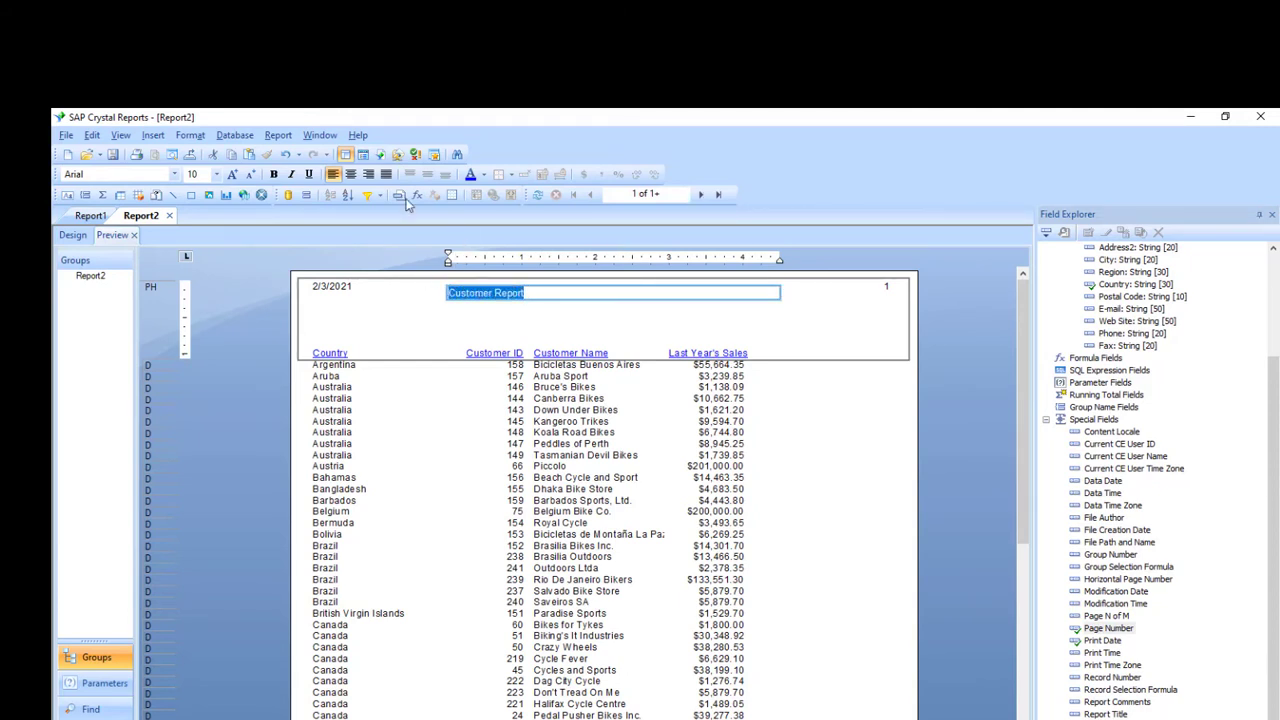
click(352, 175)
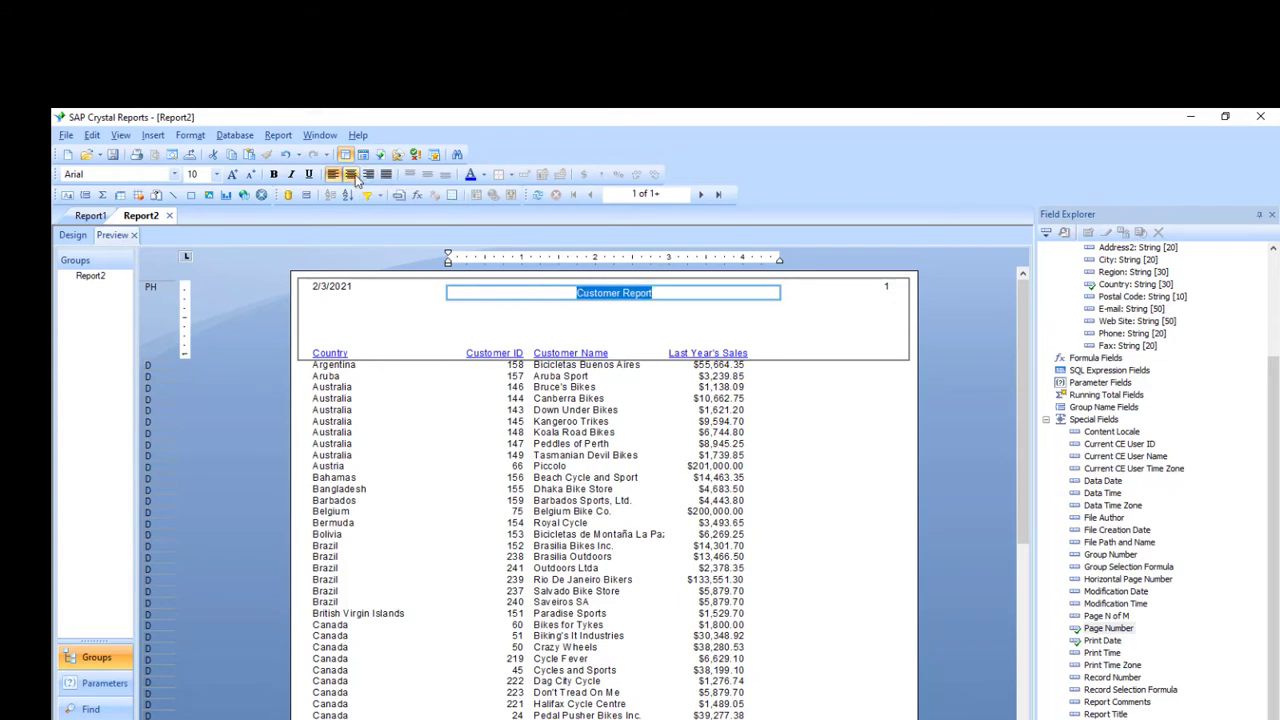
click(275, 175)
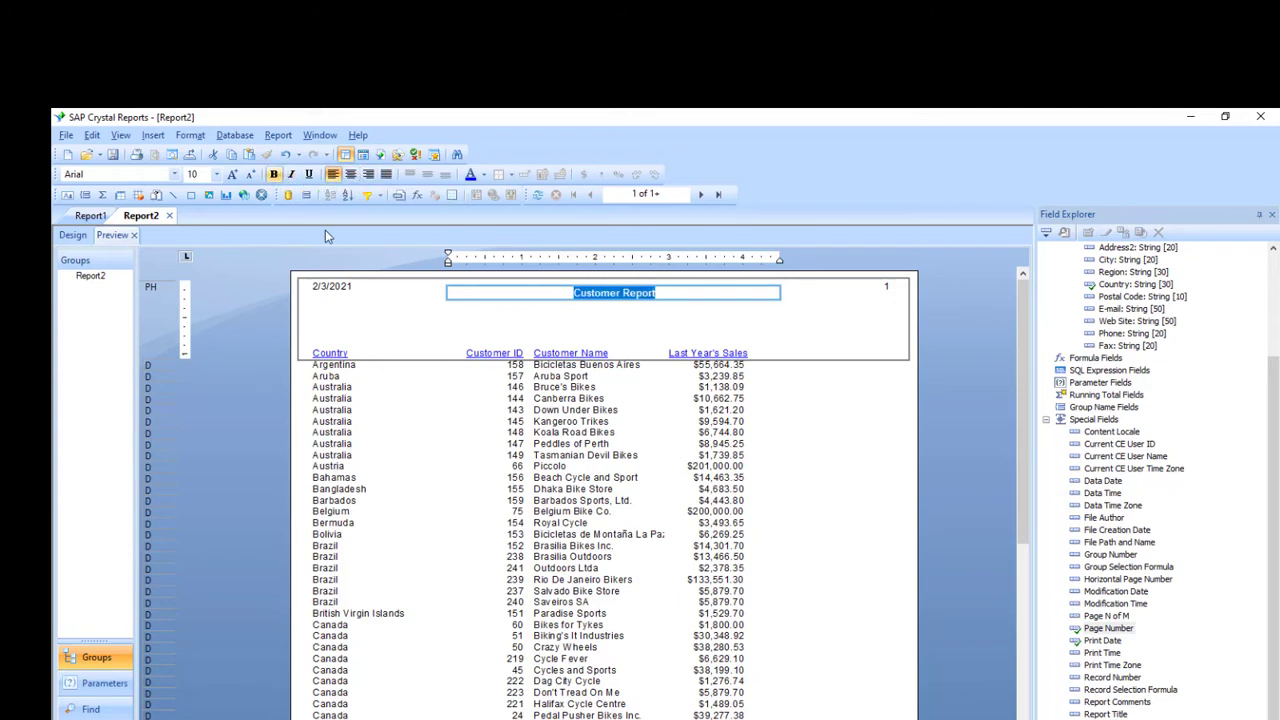
click(406, 322)
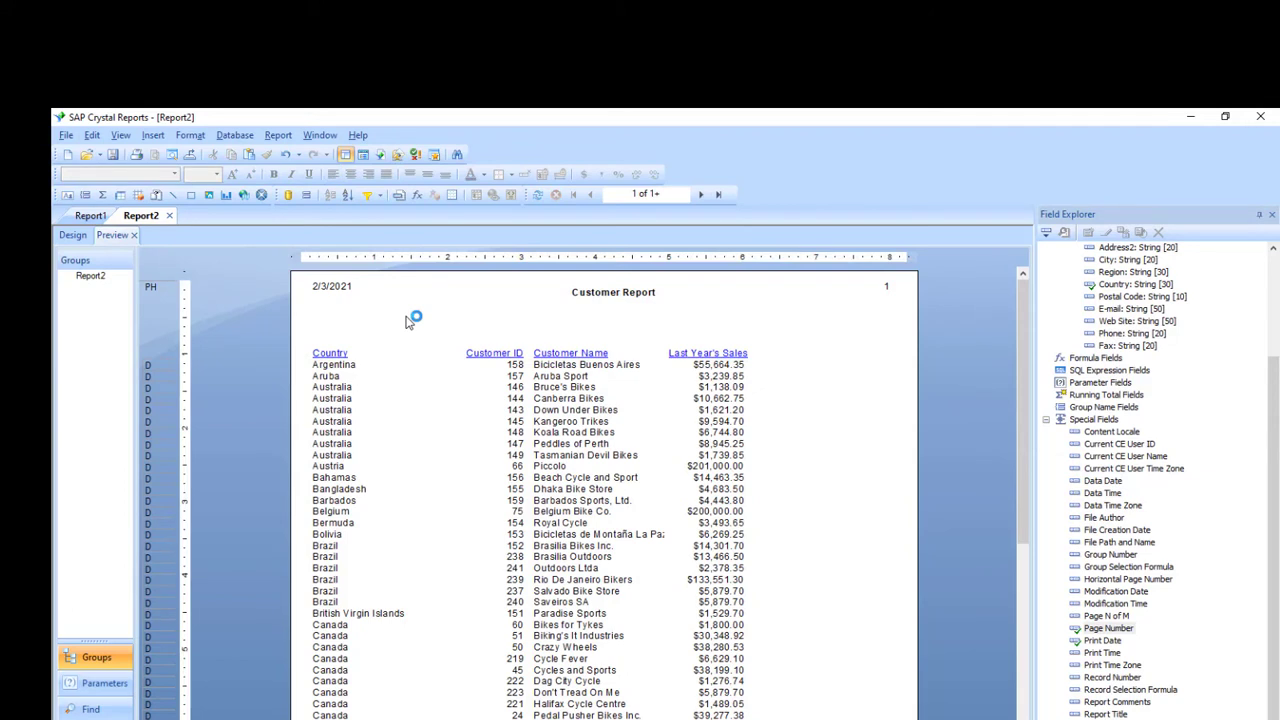
drag(560, 299, 561, 293)
click(415, 318)
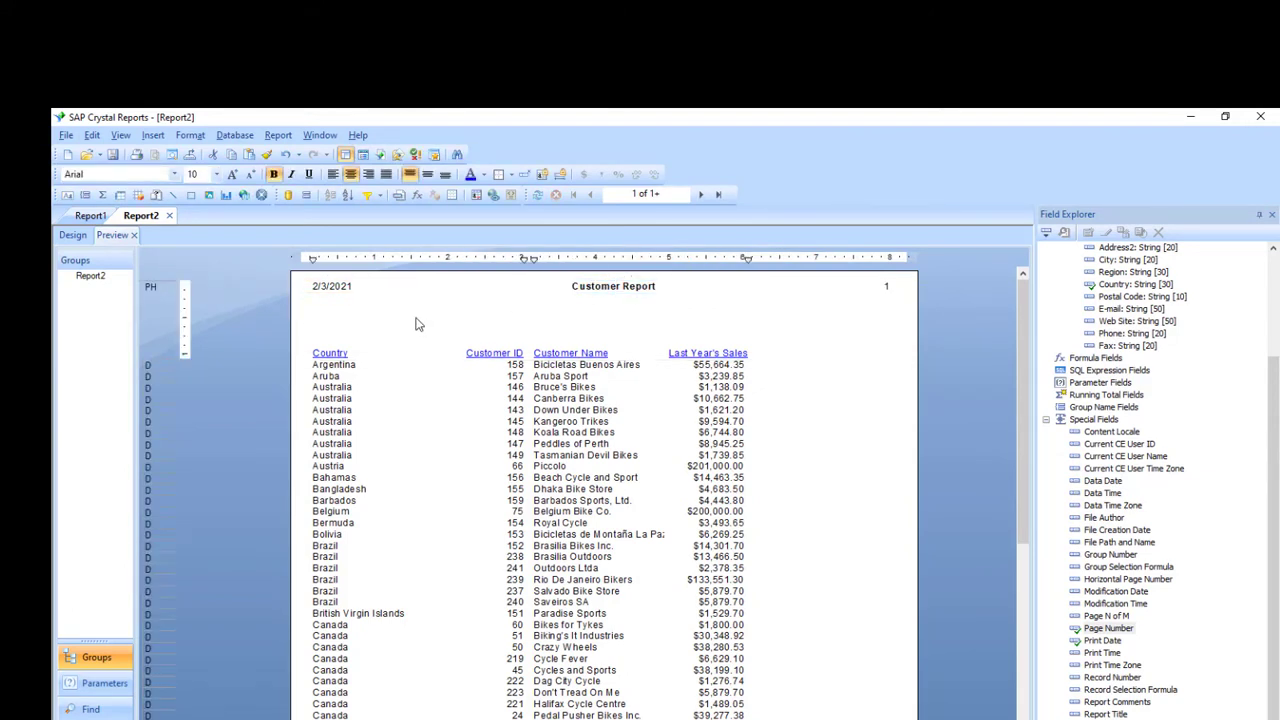
- Format the page header's print date in the "March 01, 1999" style and widen the field to fit the full date
click(342, 288)
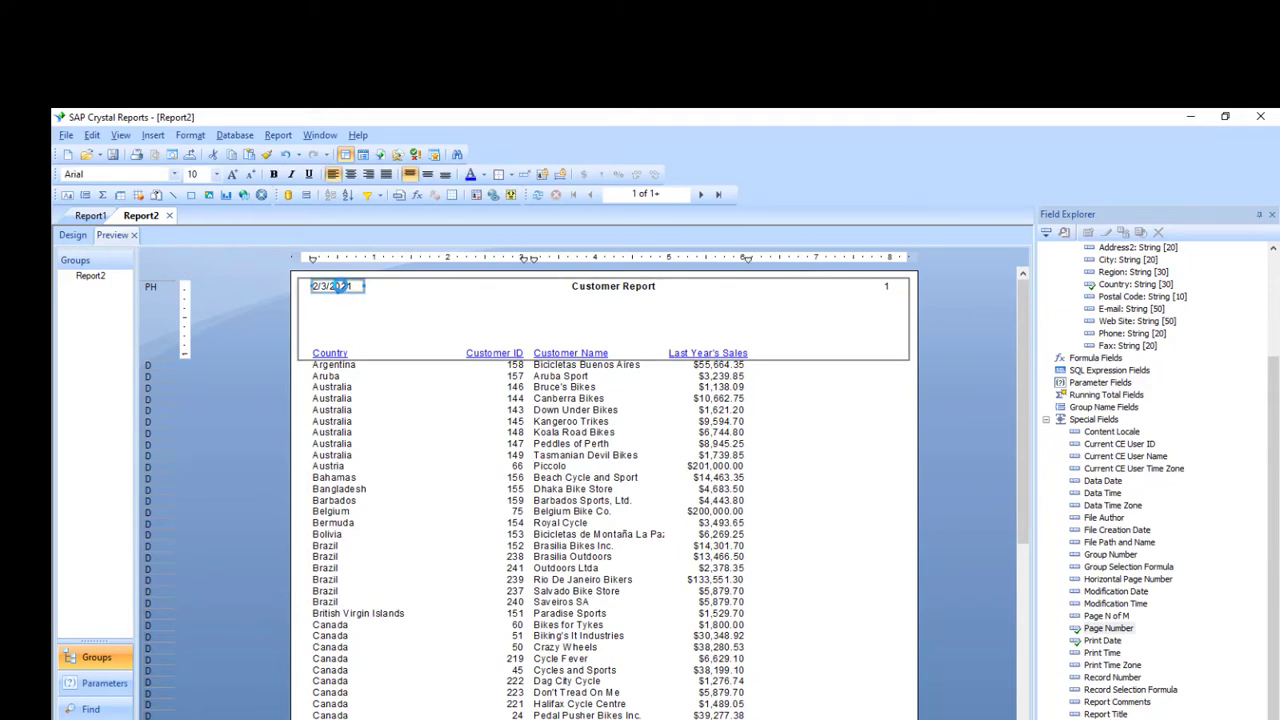
right_click(340, 286)
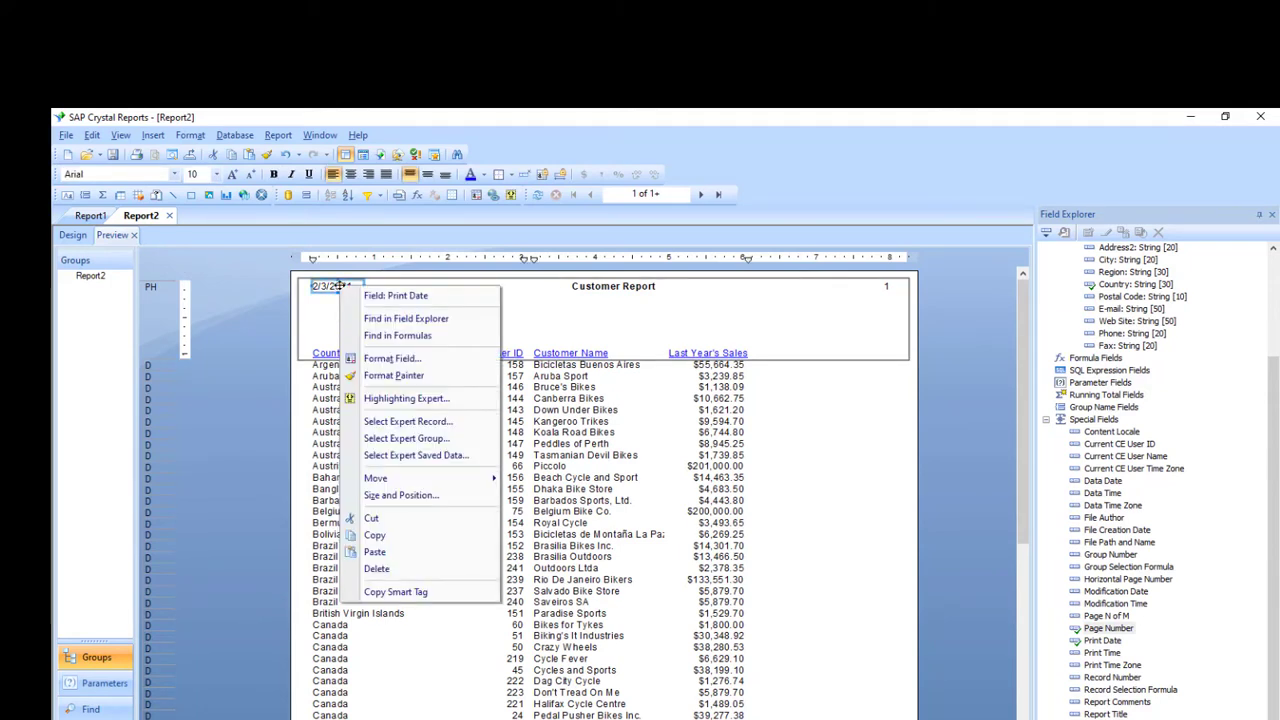
click(420, 363)
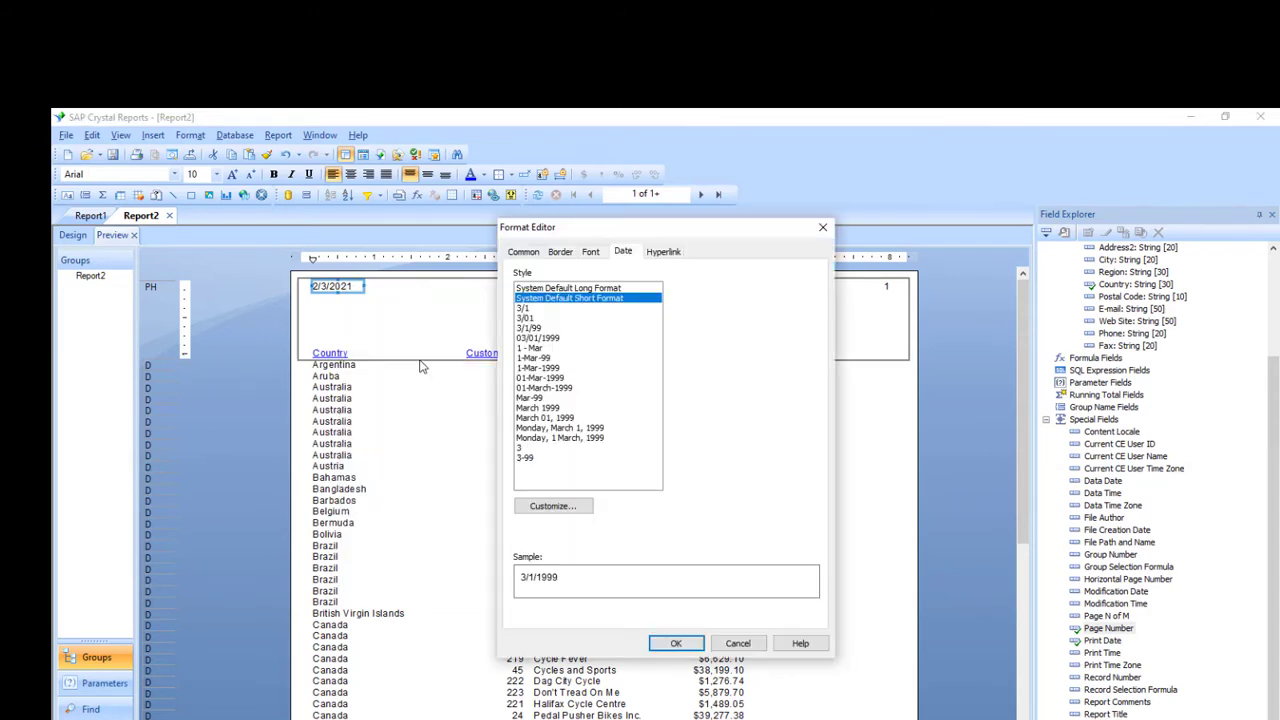
click(560, 418)
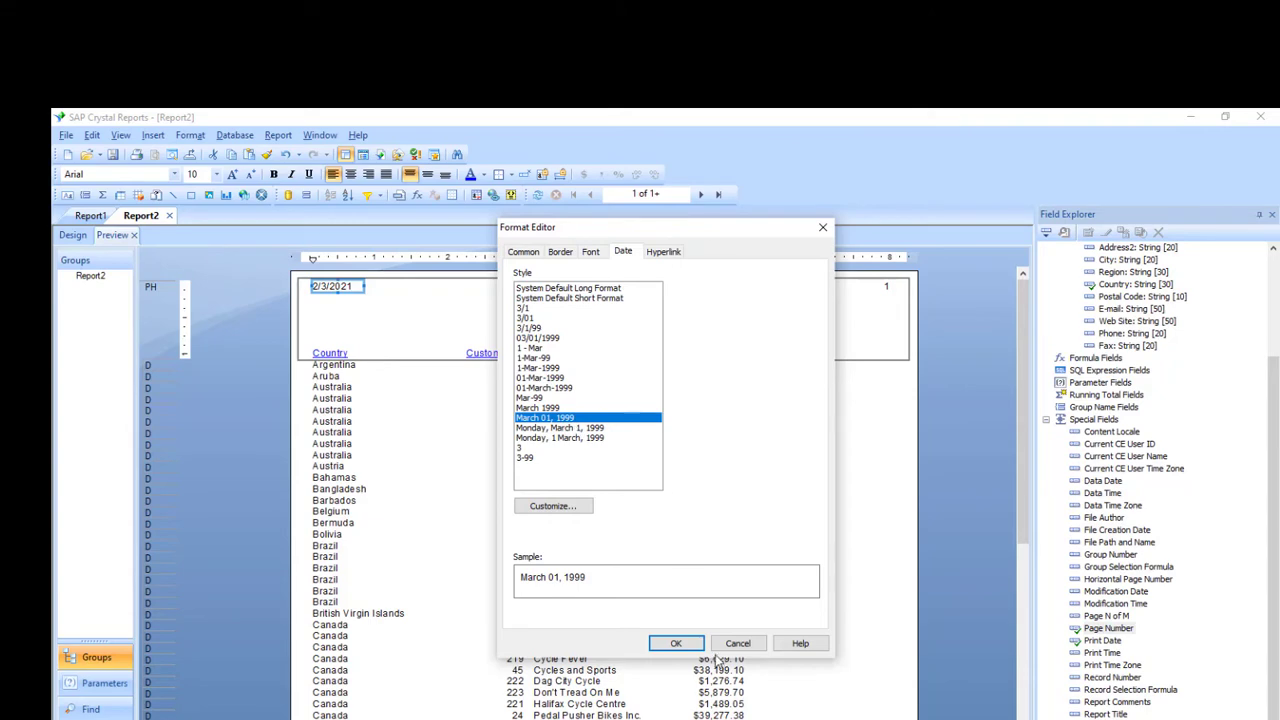
click(675, 643)
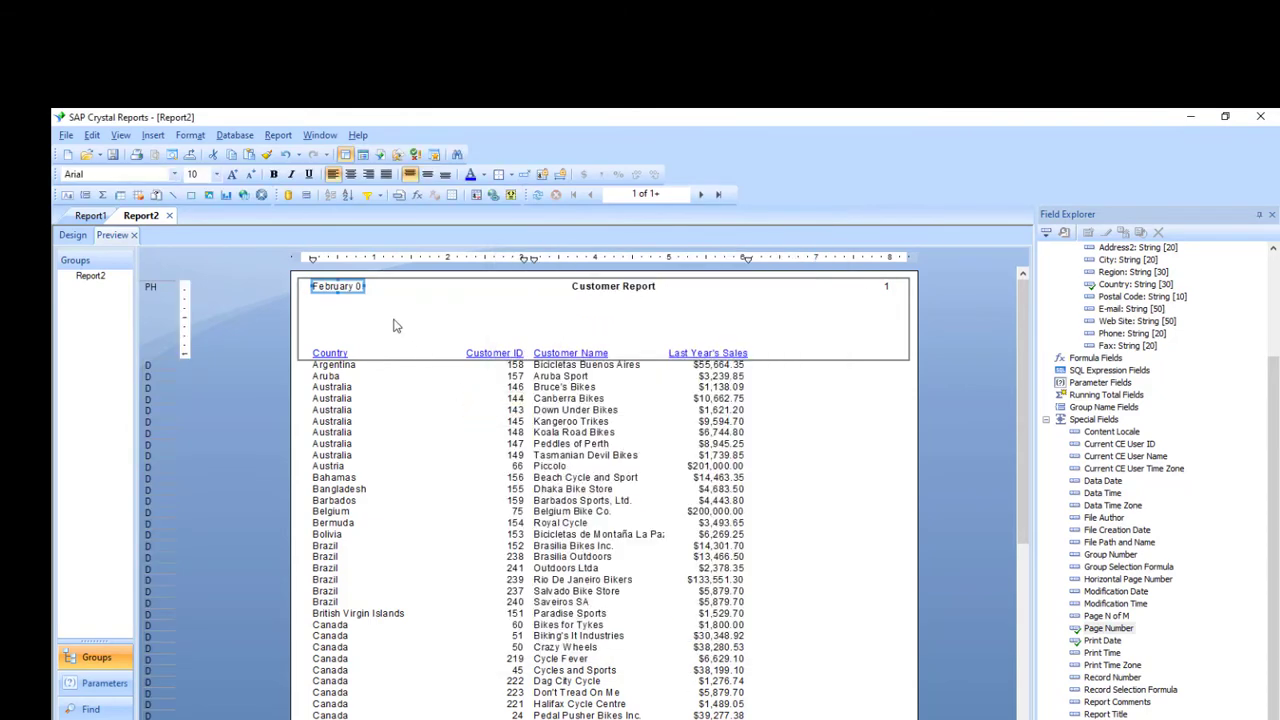
drag(366, 288, 411, 288)
click(483, 322)
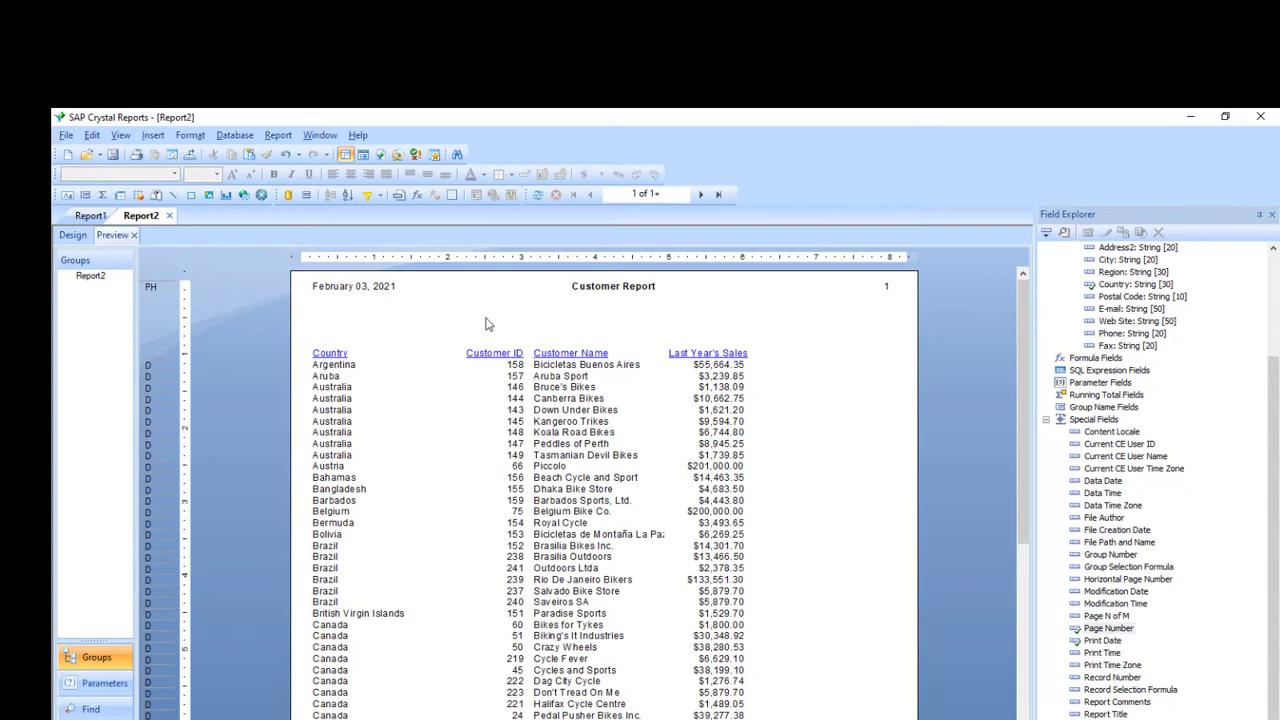
- Add a record selection on Customer.Country that is equal to USA and apply it with refreshed data
click(379, 199)
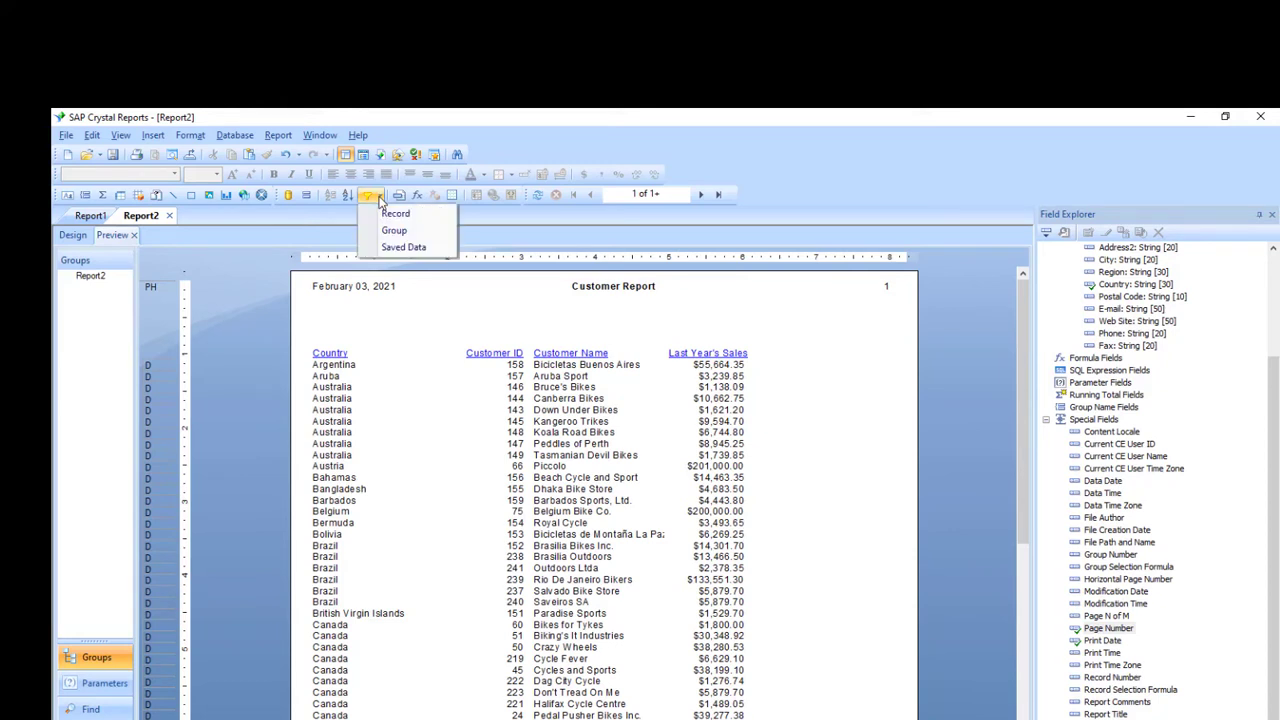
click(396, 214)
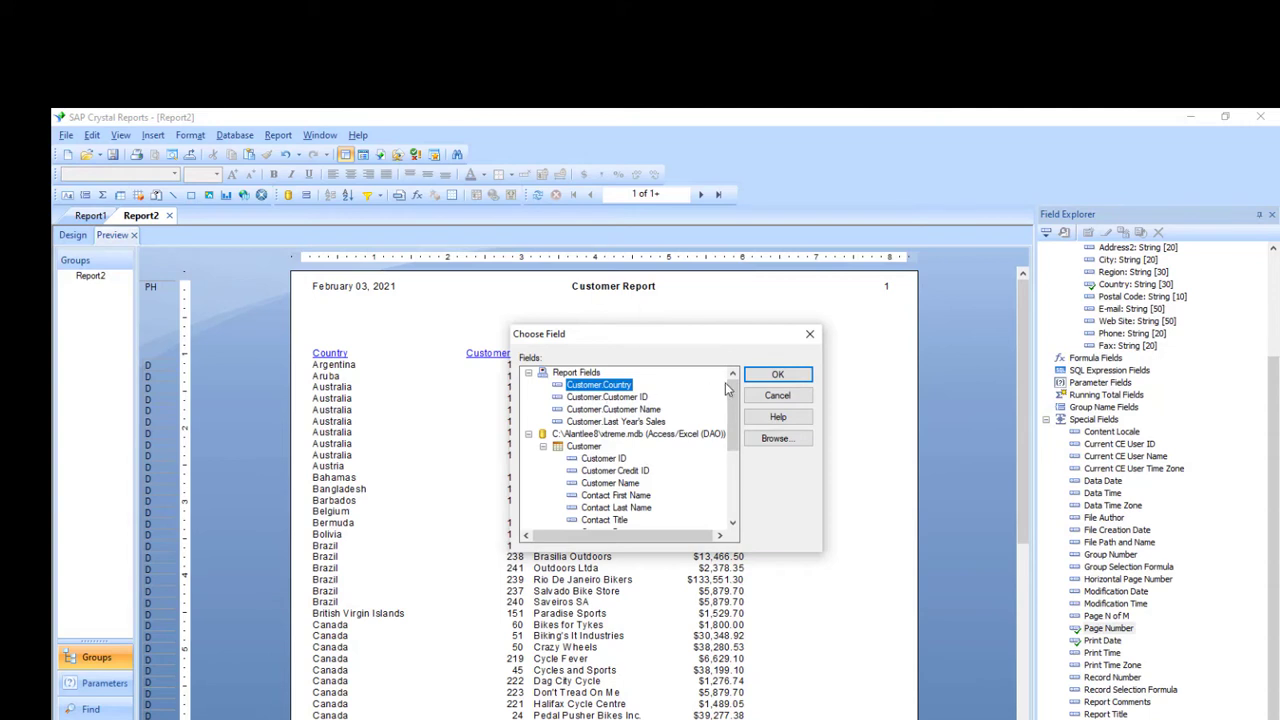
click(777, 374)
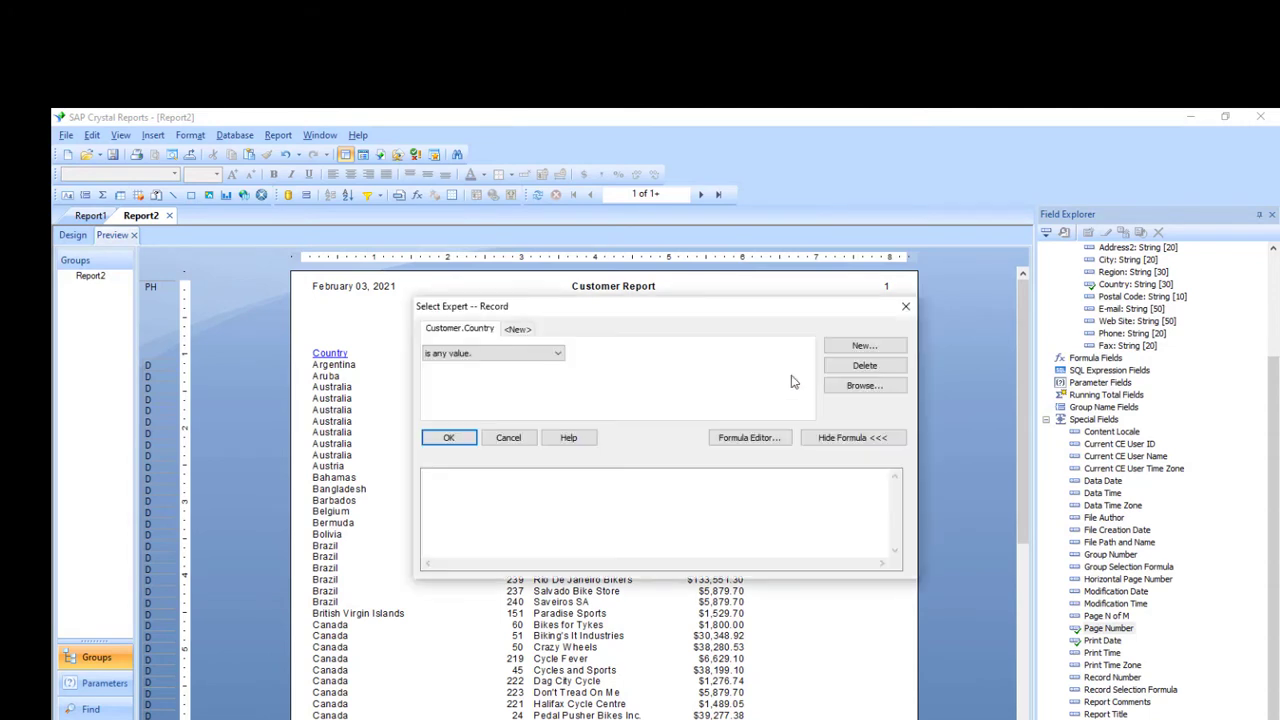
click(557, 354)
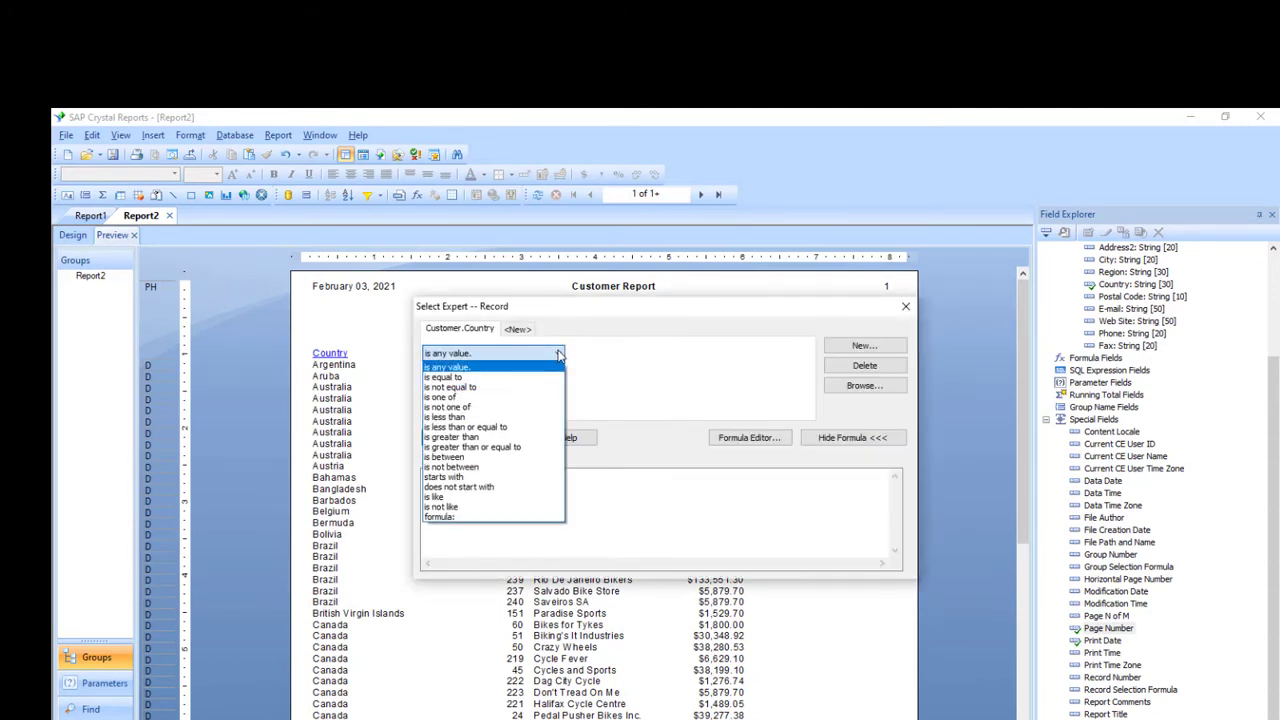
click(513, 378)
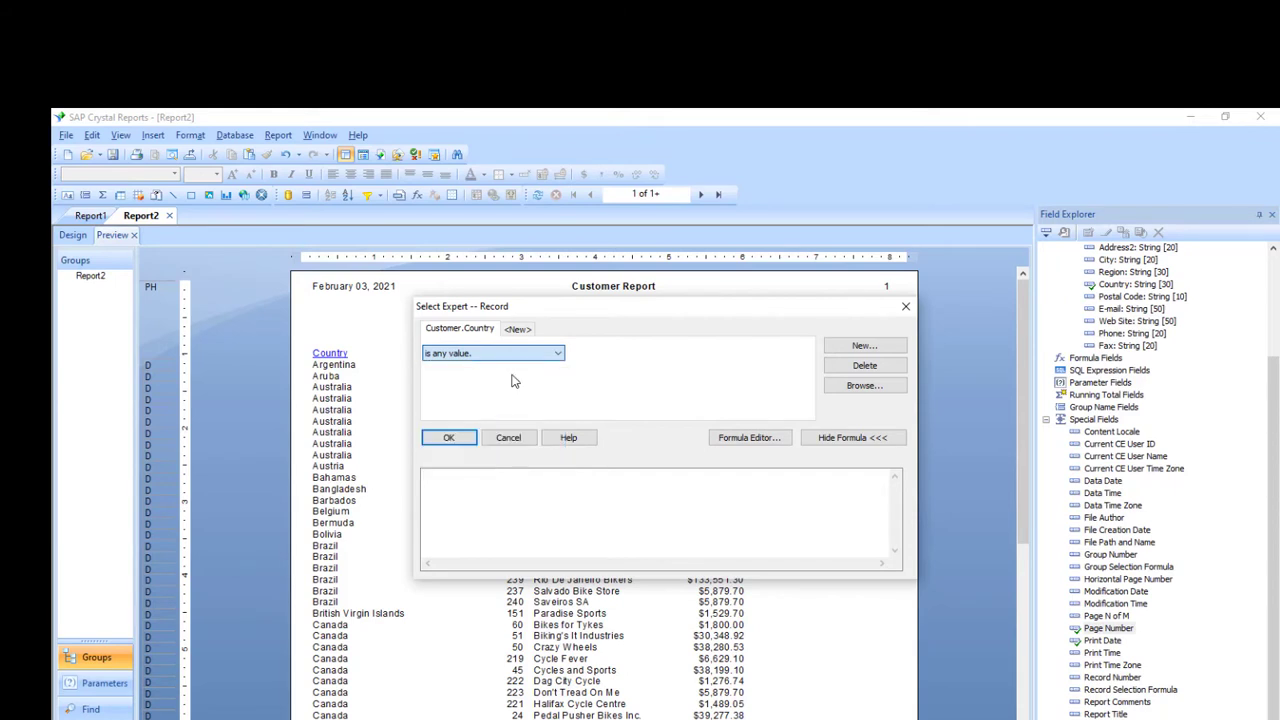
click(807, 356)
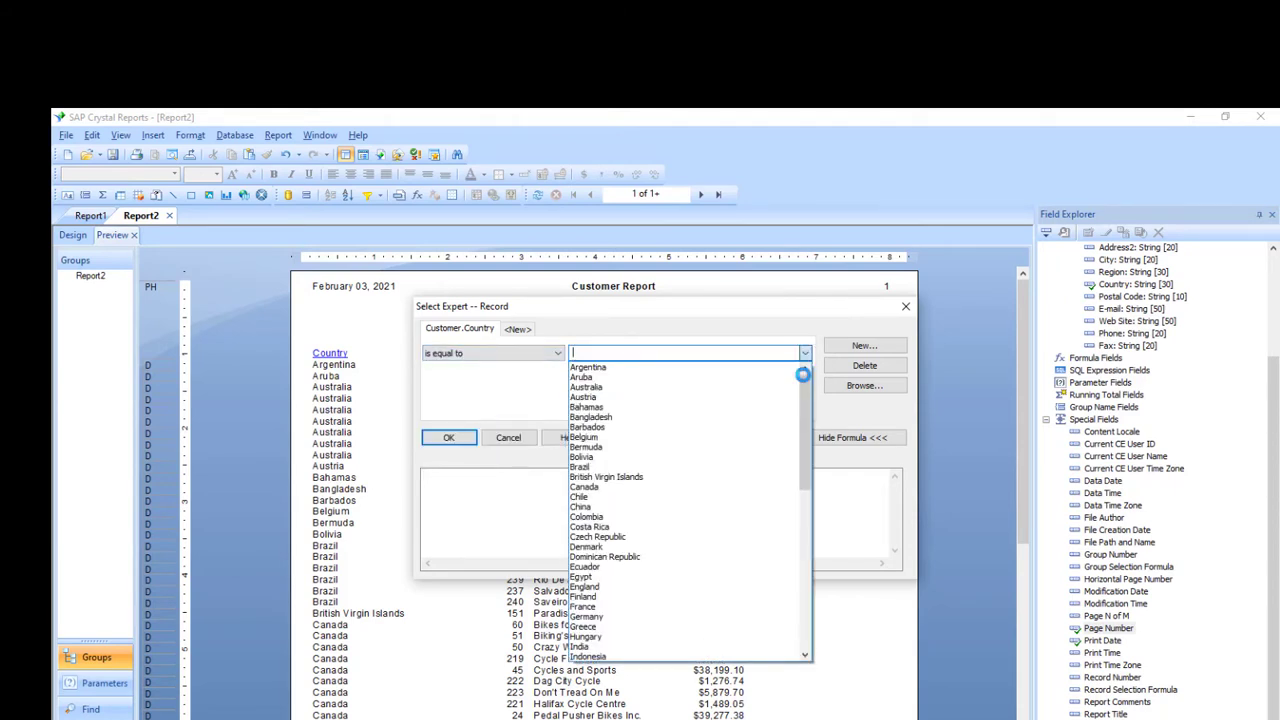
drag(808, 400, 614, 626)
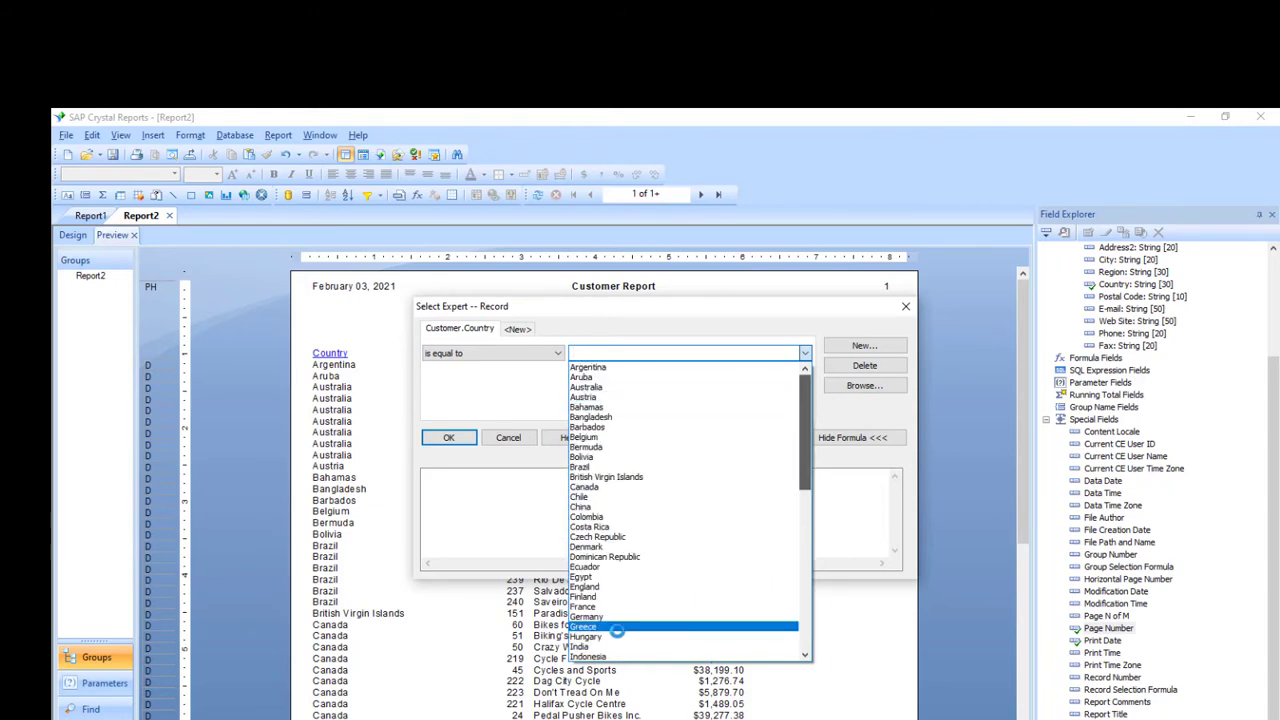
scroll(631, 597, down, 4)
scroll(631, 588, down, 10)
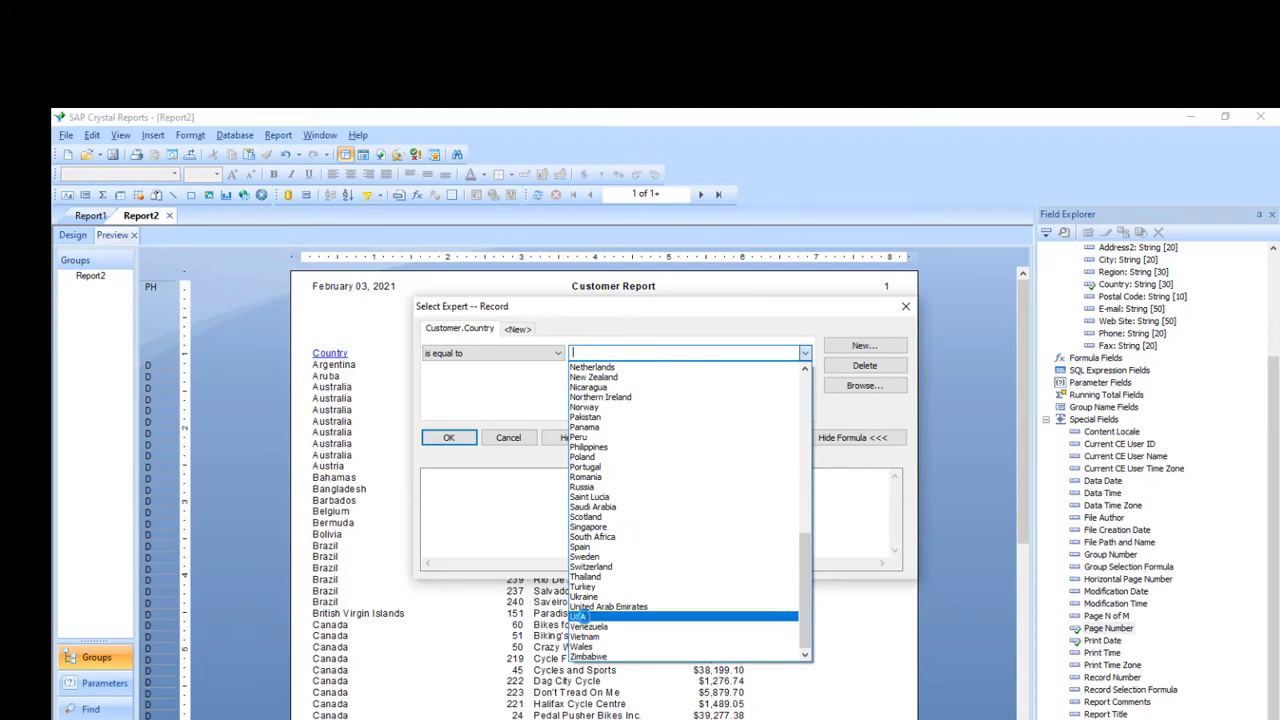
click(581, 616)
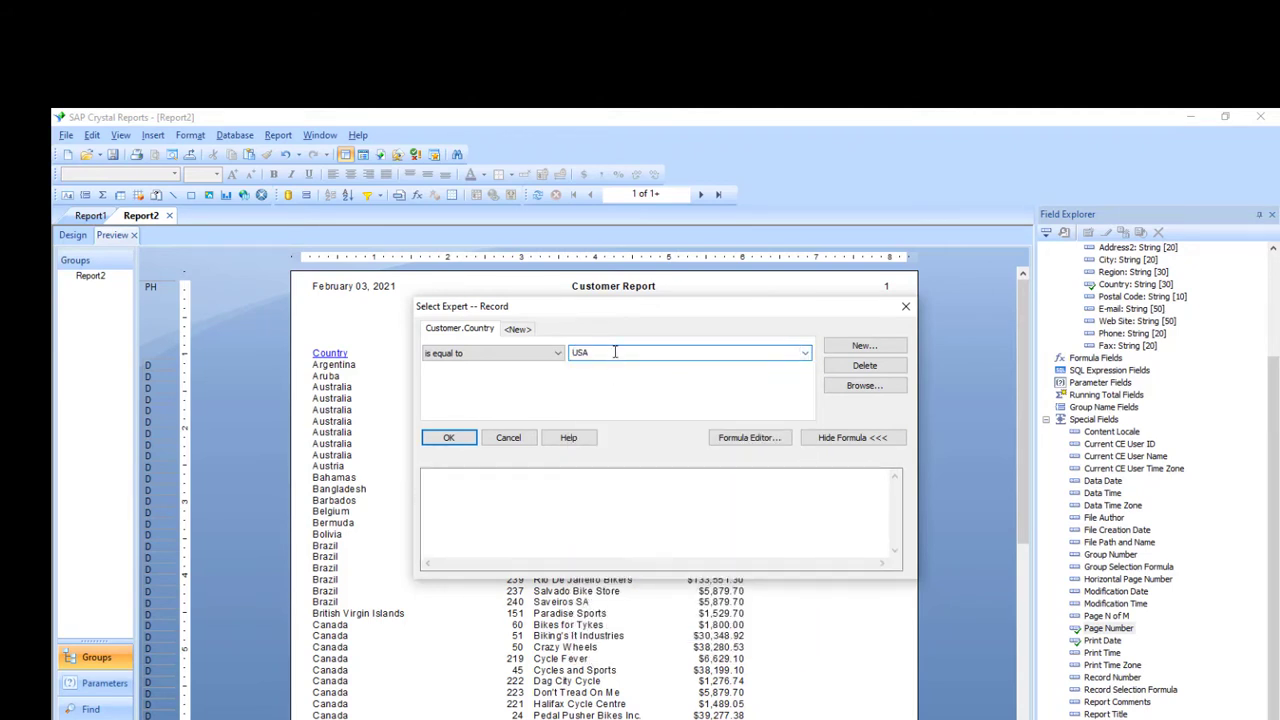
click(449, 439)
click(758, 466)
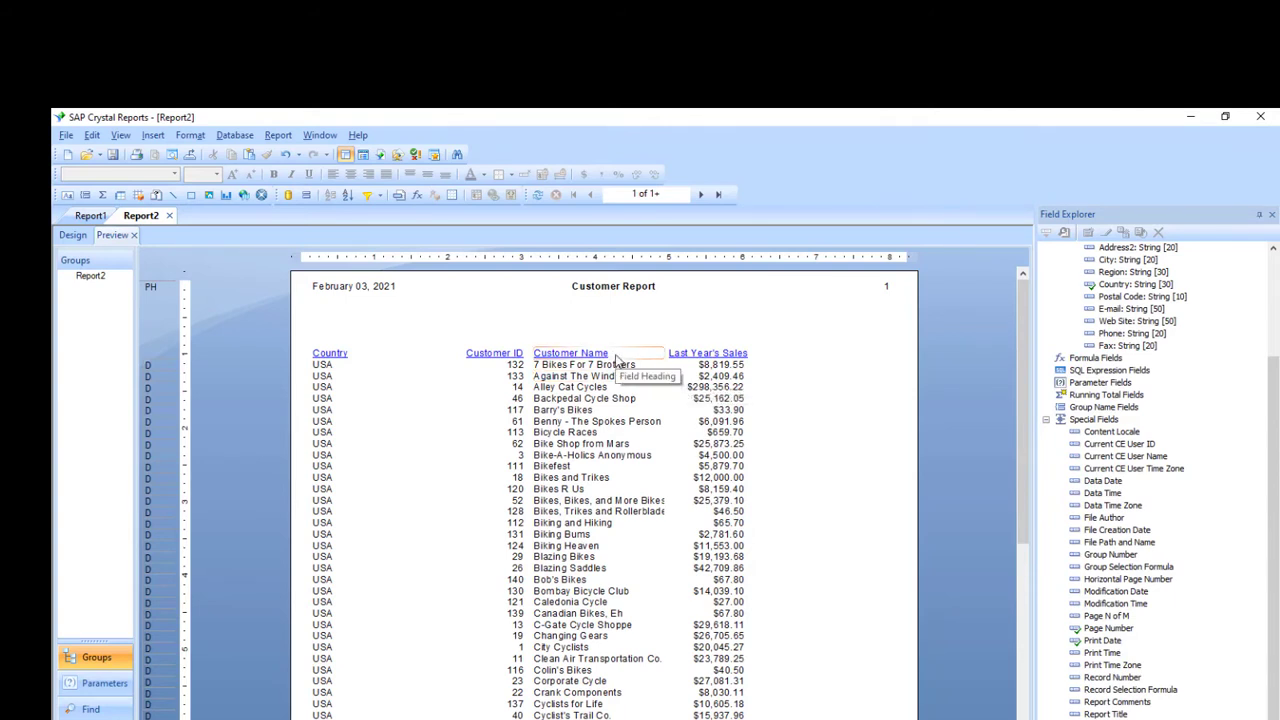
- Change the Country record selection to "is one of" and include Argentina, Aruba, Australia and Austria
click(380, 198)
click(400, 214)
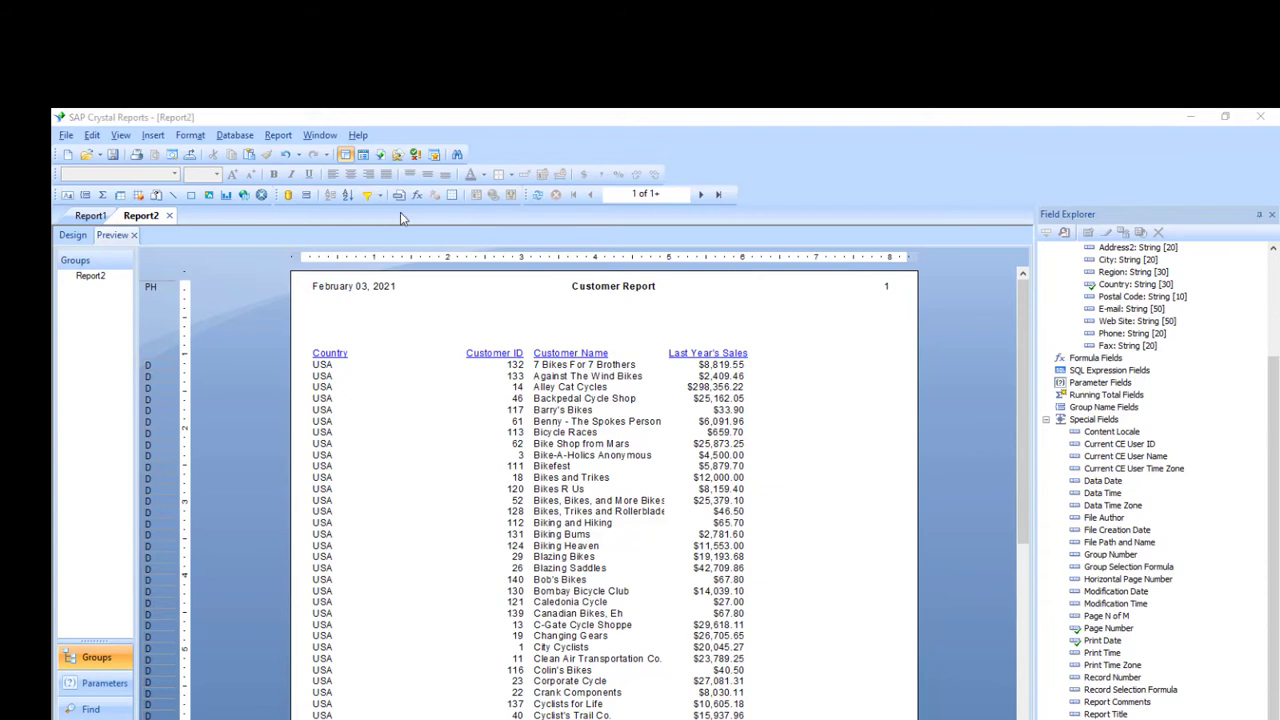
click(558, 354)
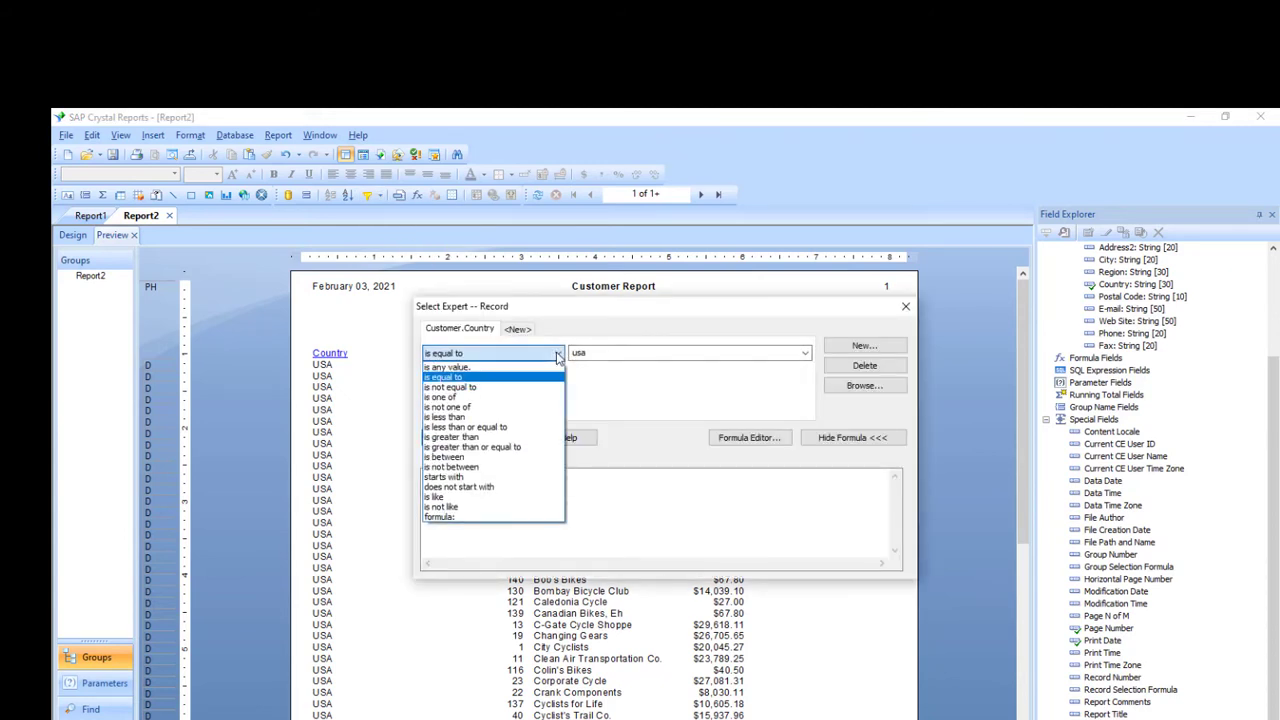
click(461, 399)
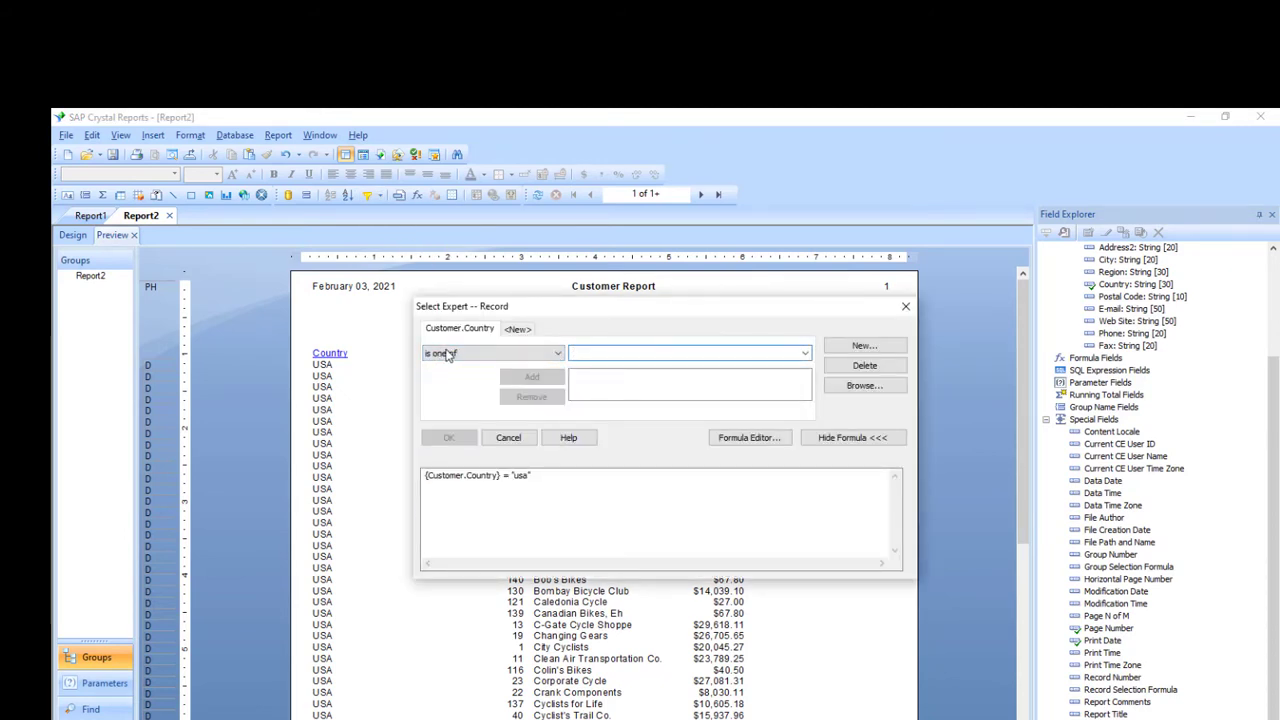
click(805, 354)
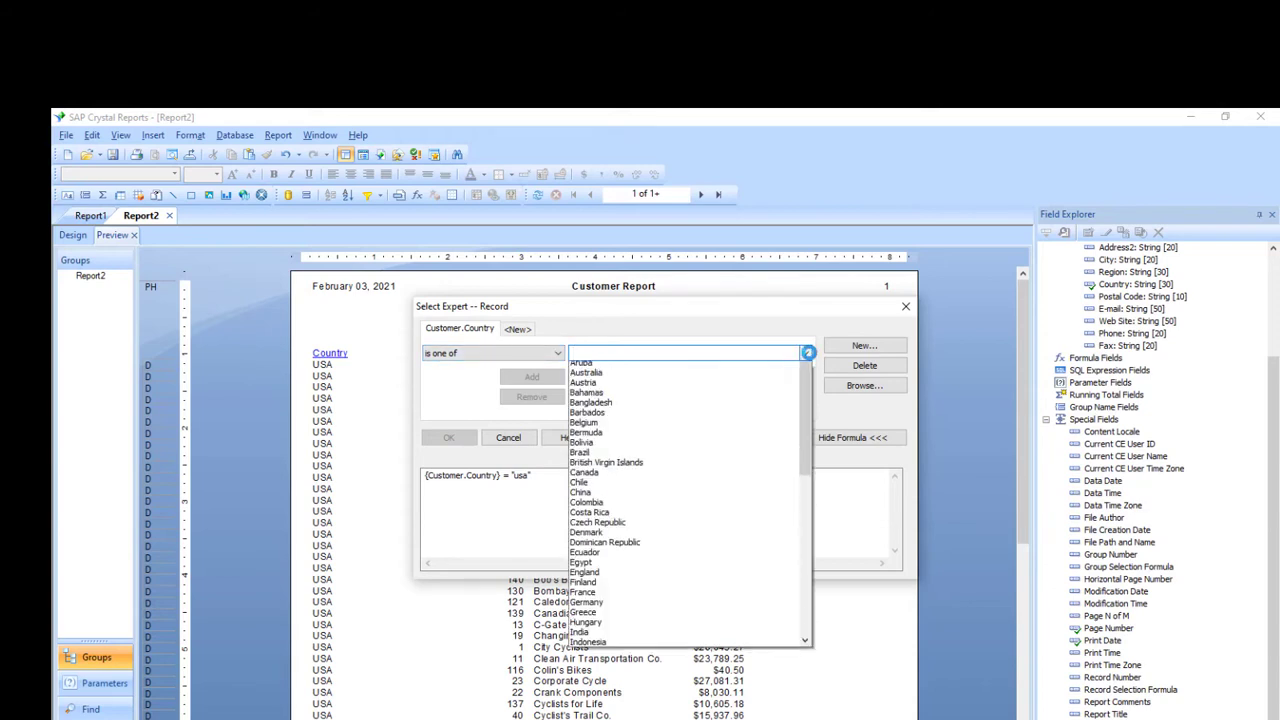
click(706, 374)
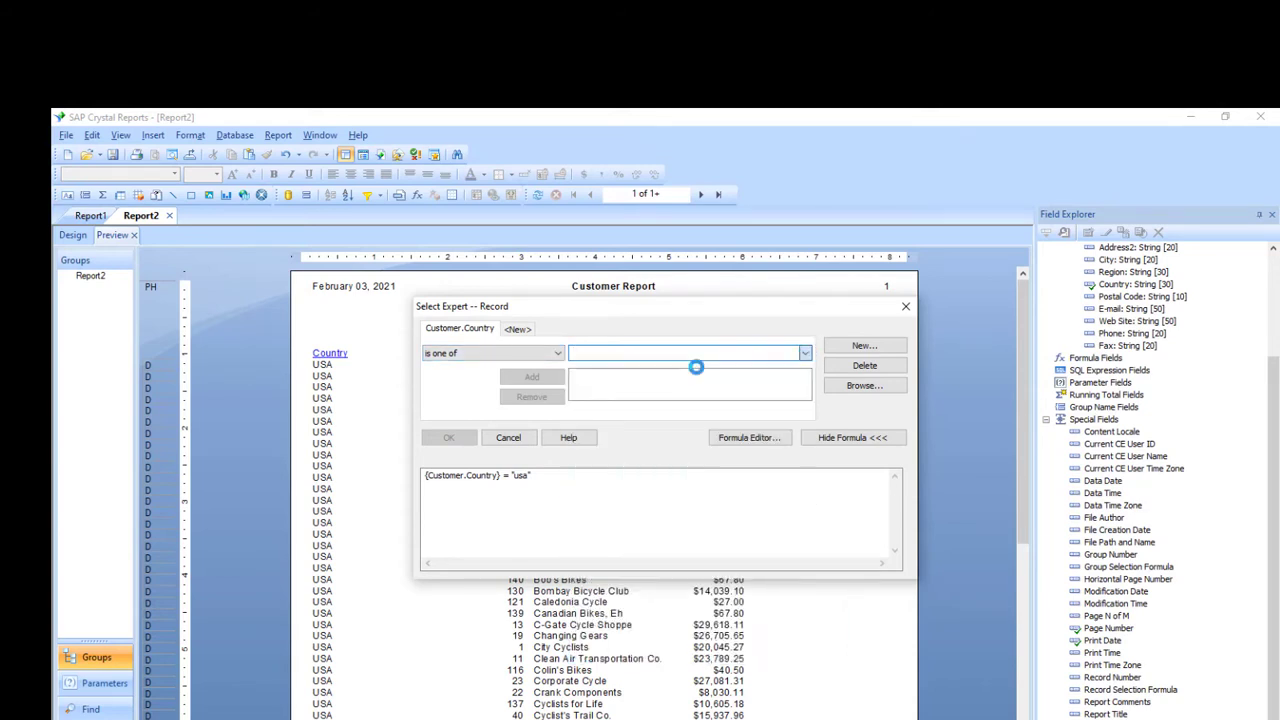
click(805, 354)
click(750, 367)
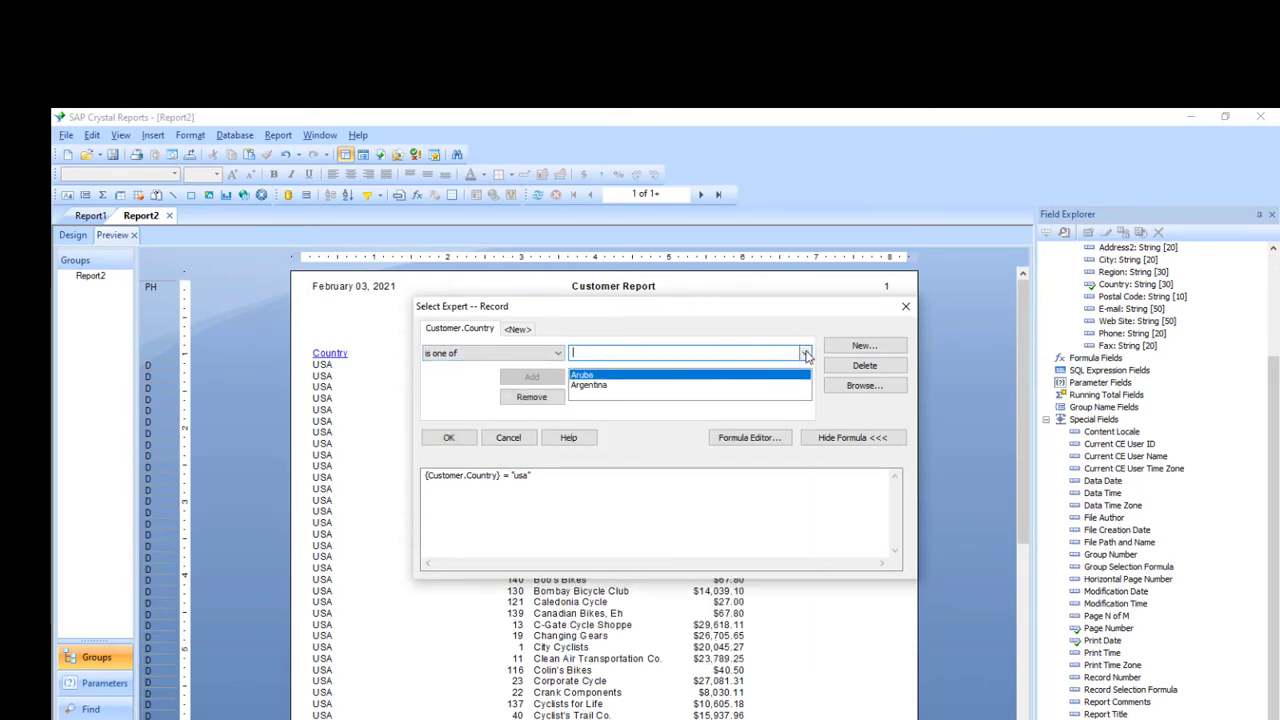
click(805, 354)
click(713, 391)
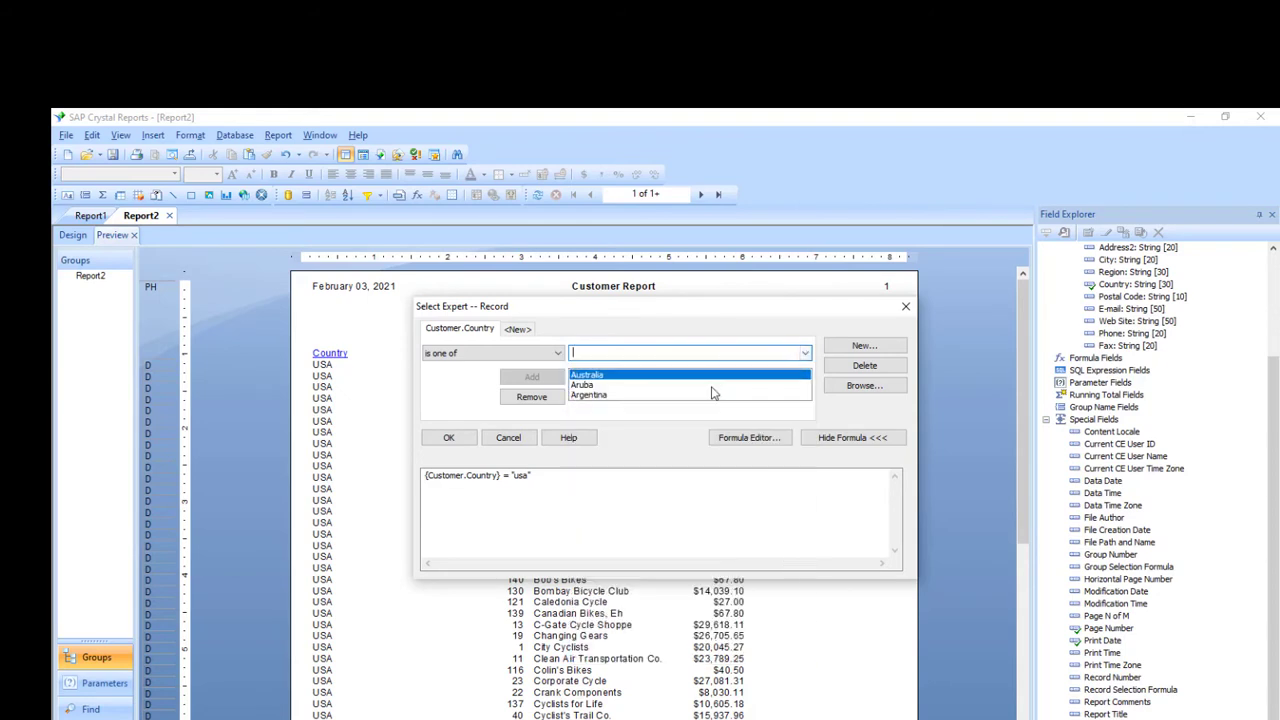
click(805, 354)
click(697, 403)
- Add "usa" to the Country selection's value list and apply the selection with refreshed data
text(usa)
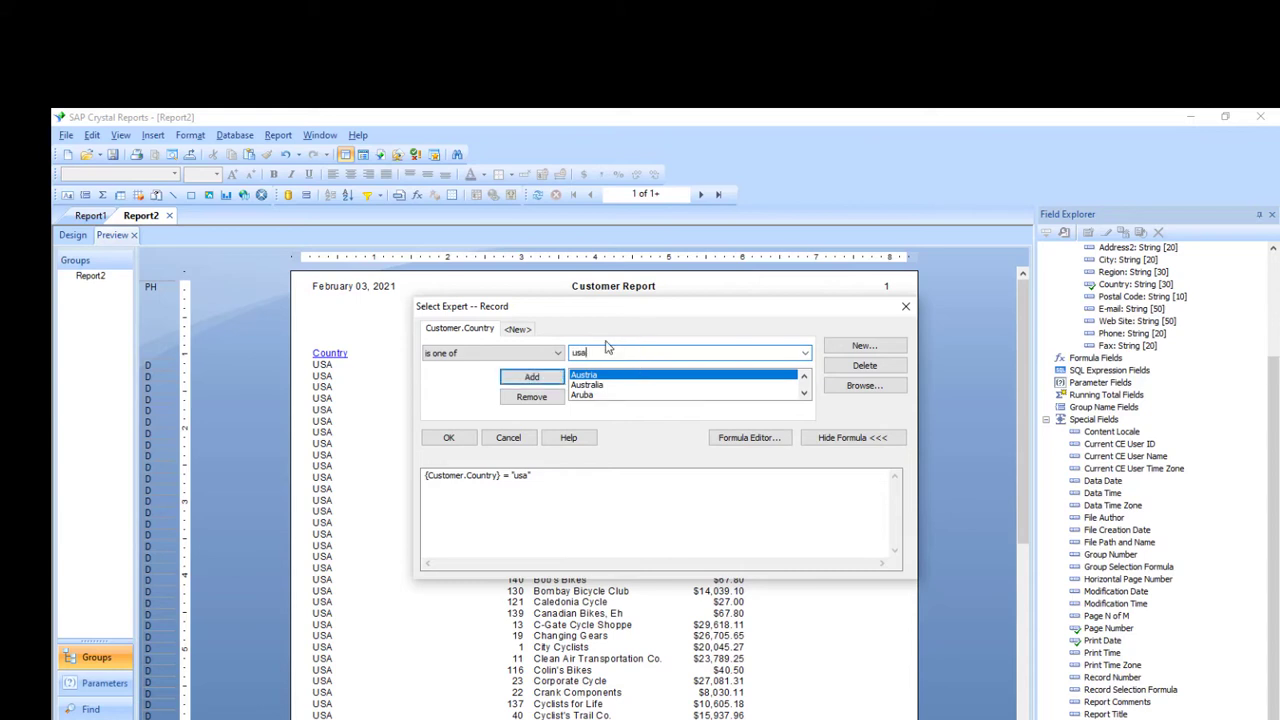
click(533, 377)
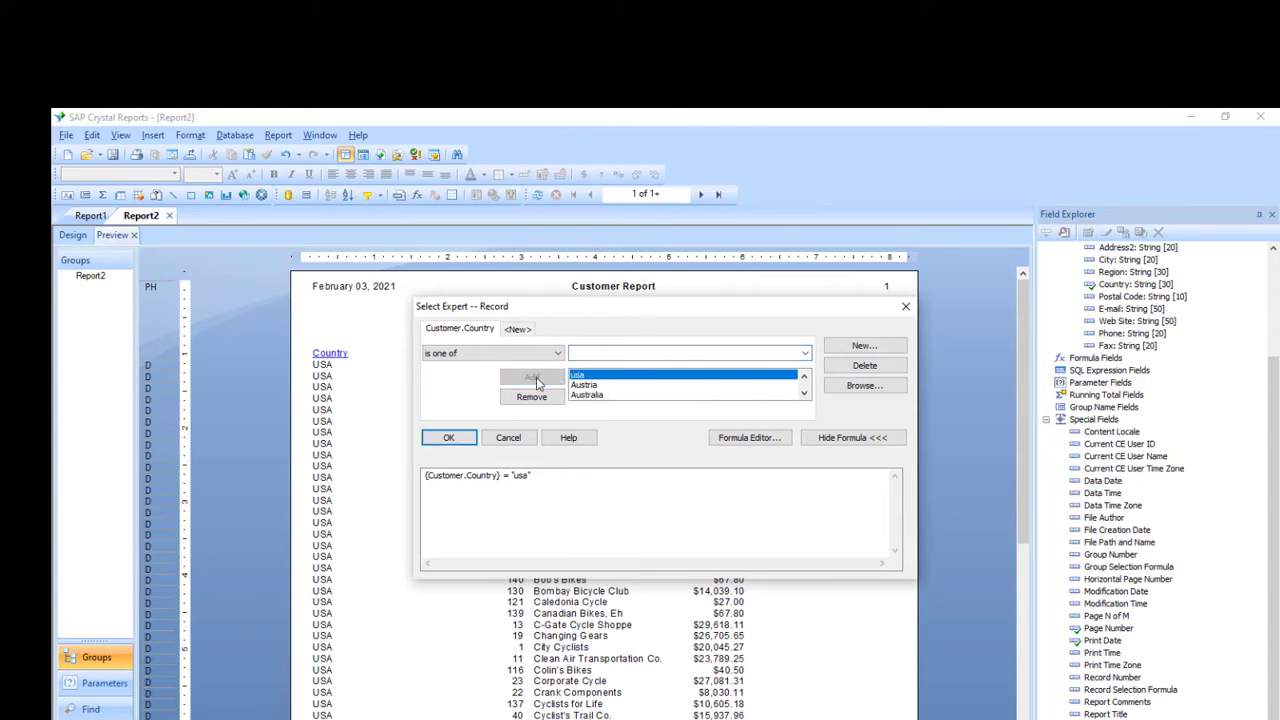
click(464, 441)
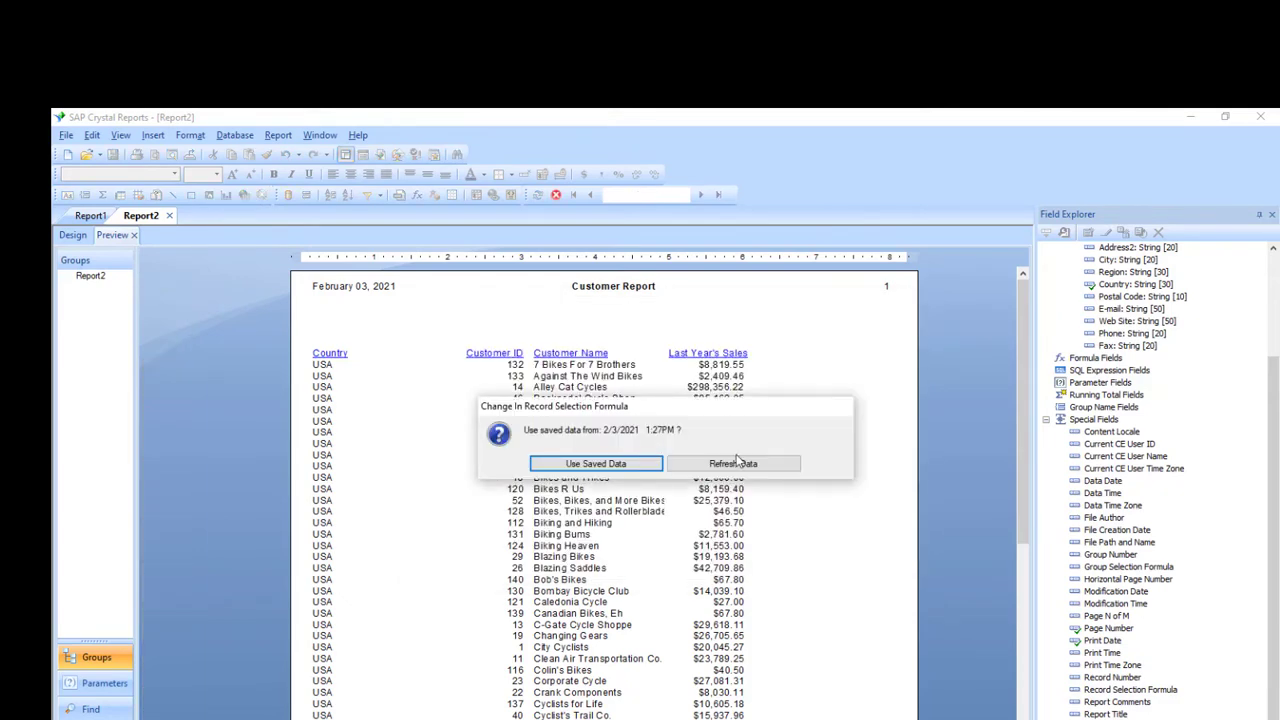
click(736, 462)
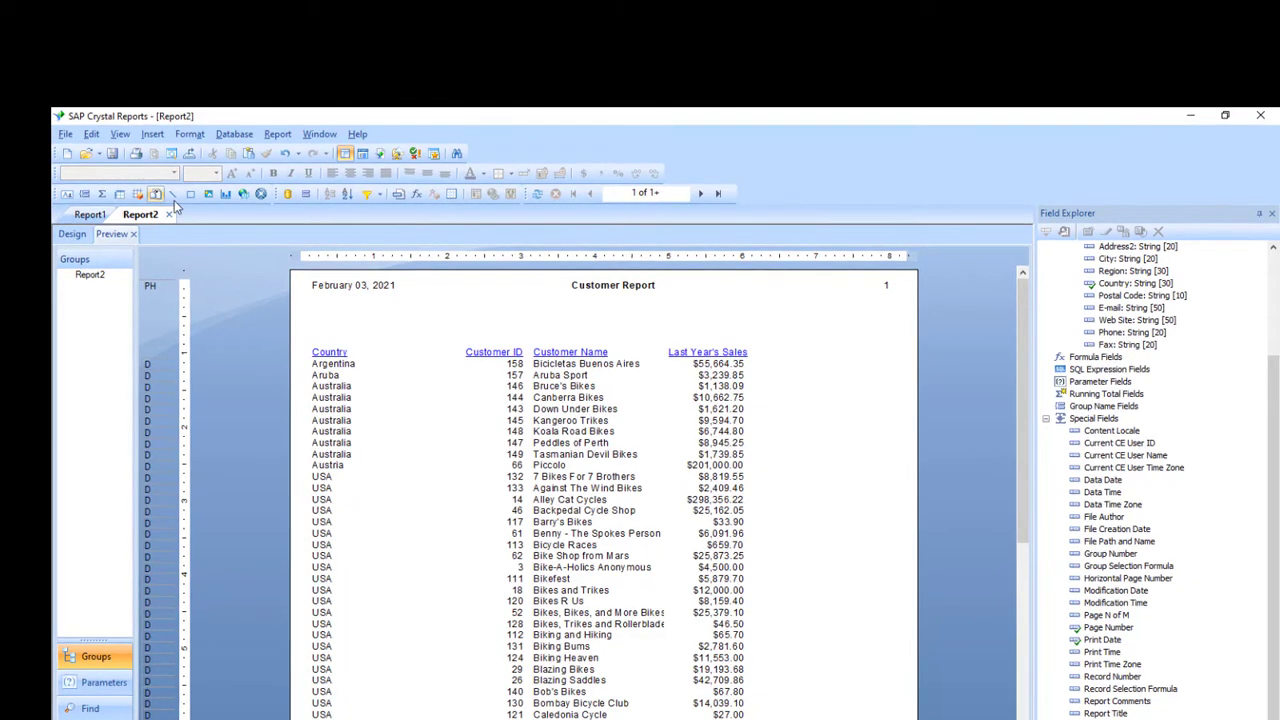
- Group the report by Customer.Country and delete the Country column from the detail rows
click(307, 194)
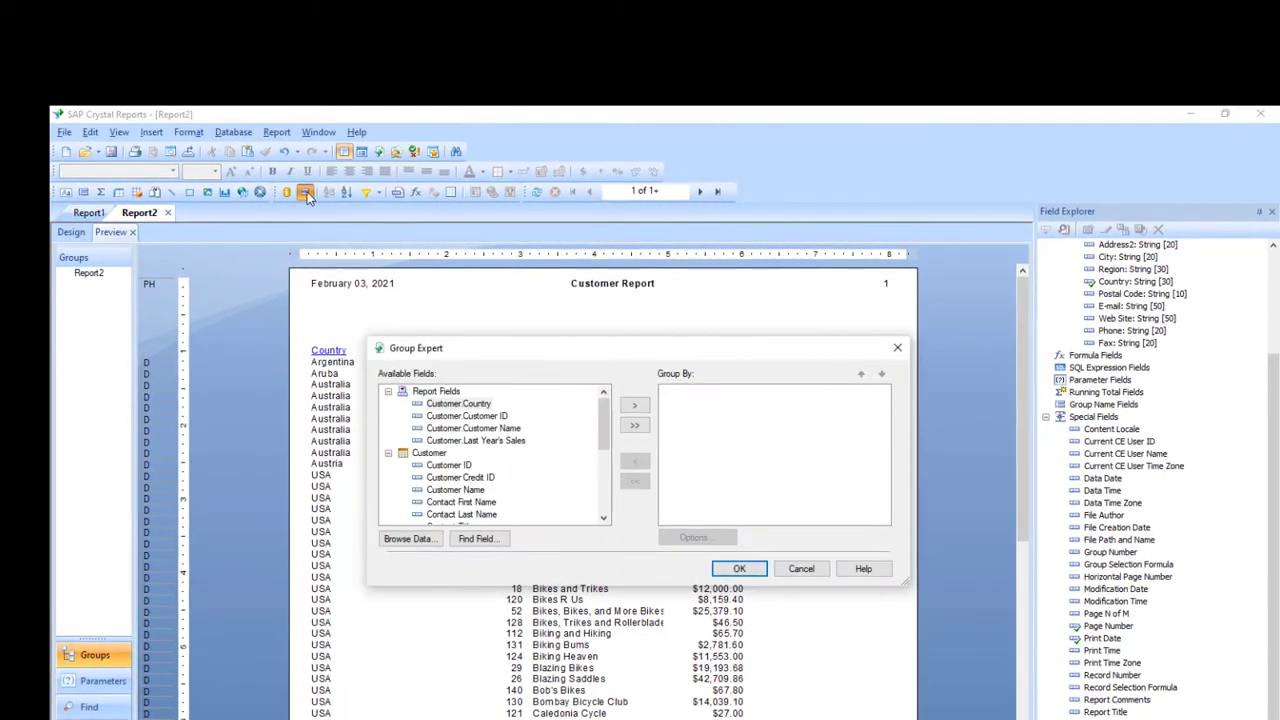
click(458, 403)
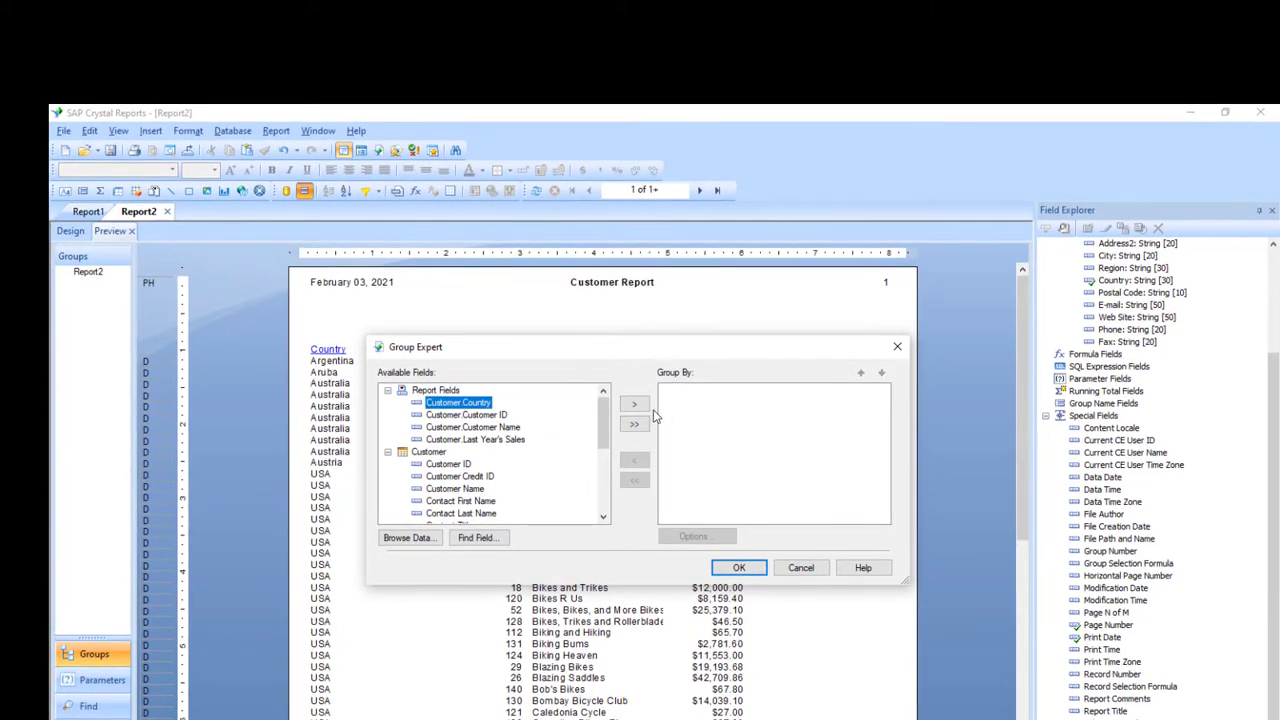
click(637, 404)
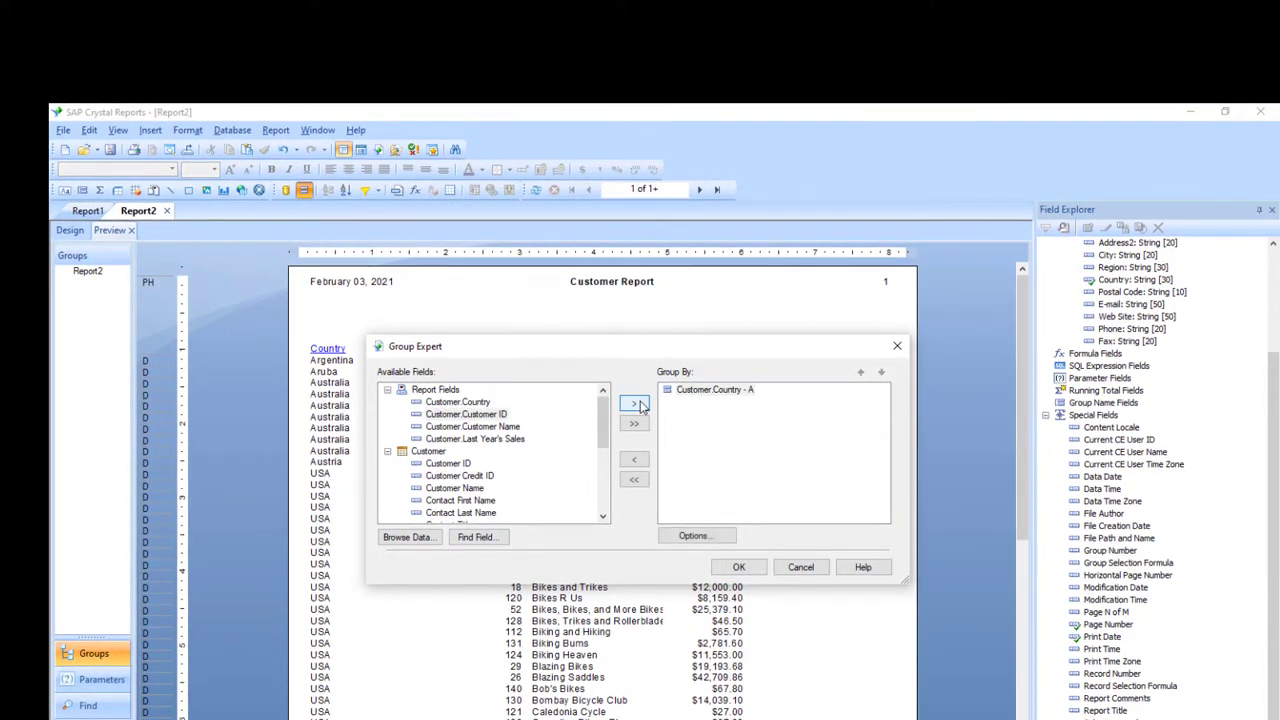
click(748, 567)
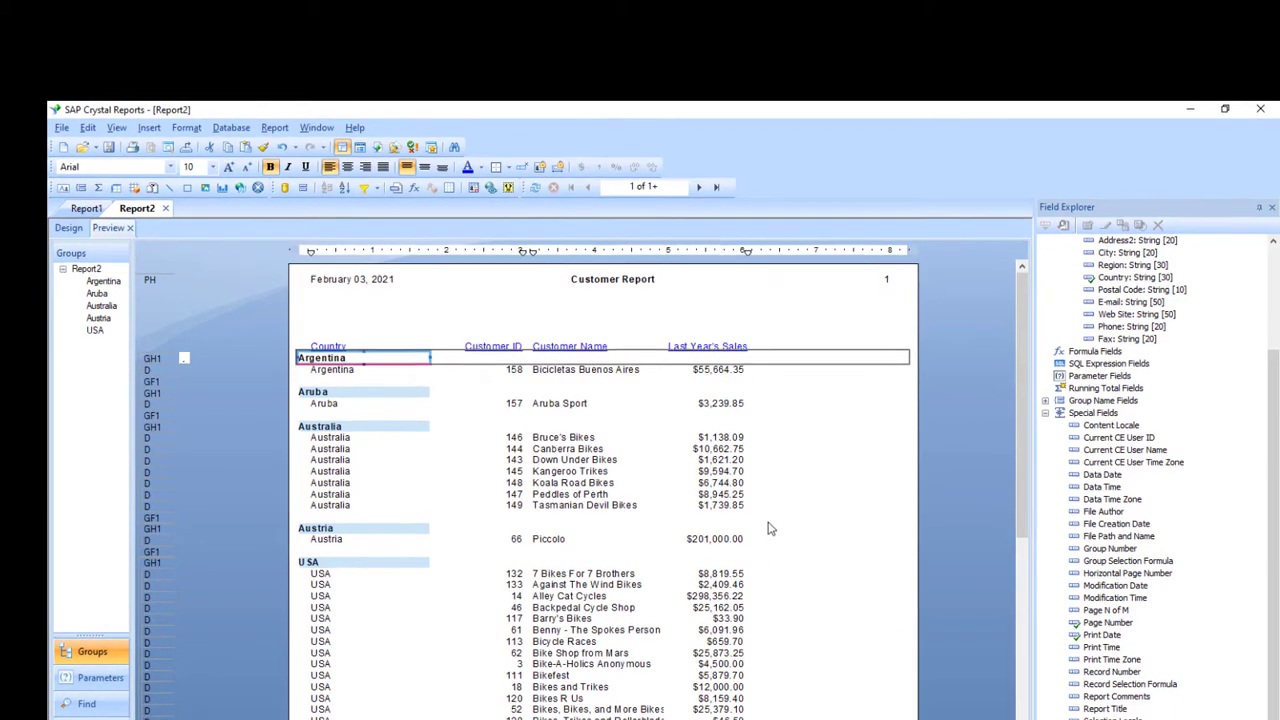
click(330, 447)
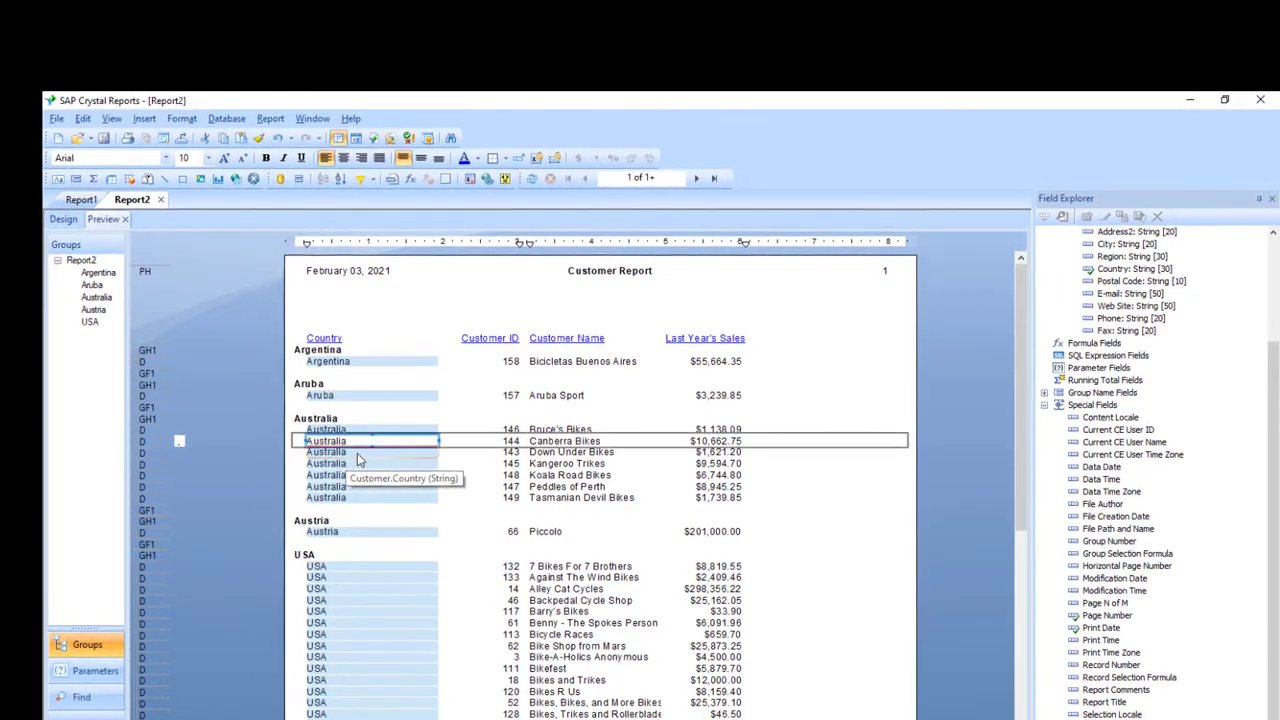
key(Delete)
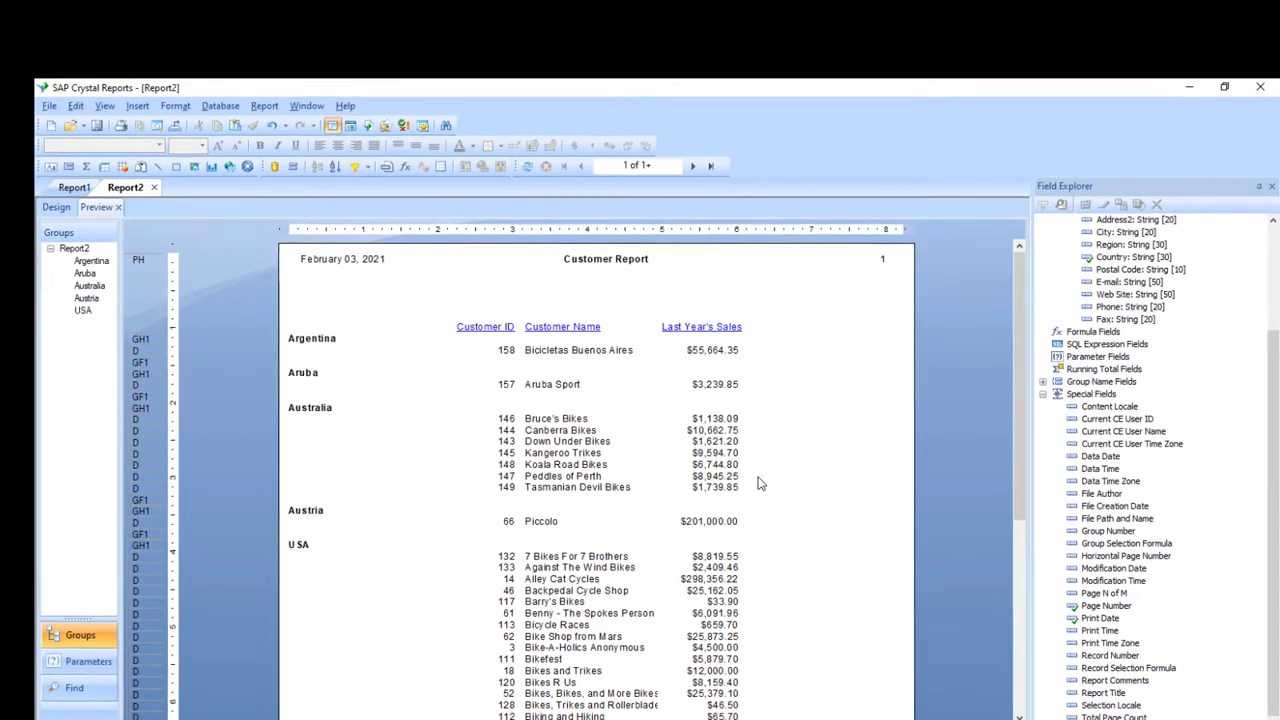
- Insert a Sum summary of Customer.Last Year's Sales for Group #1: Customer.Country
click(725, 466)
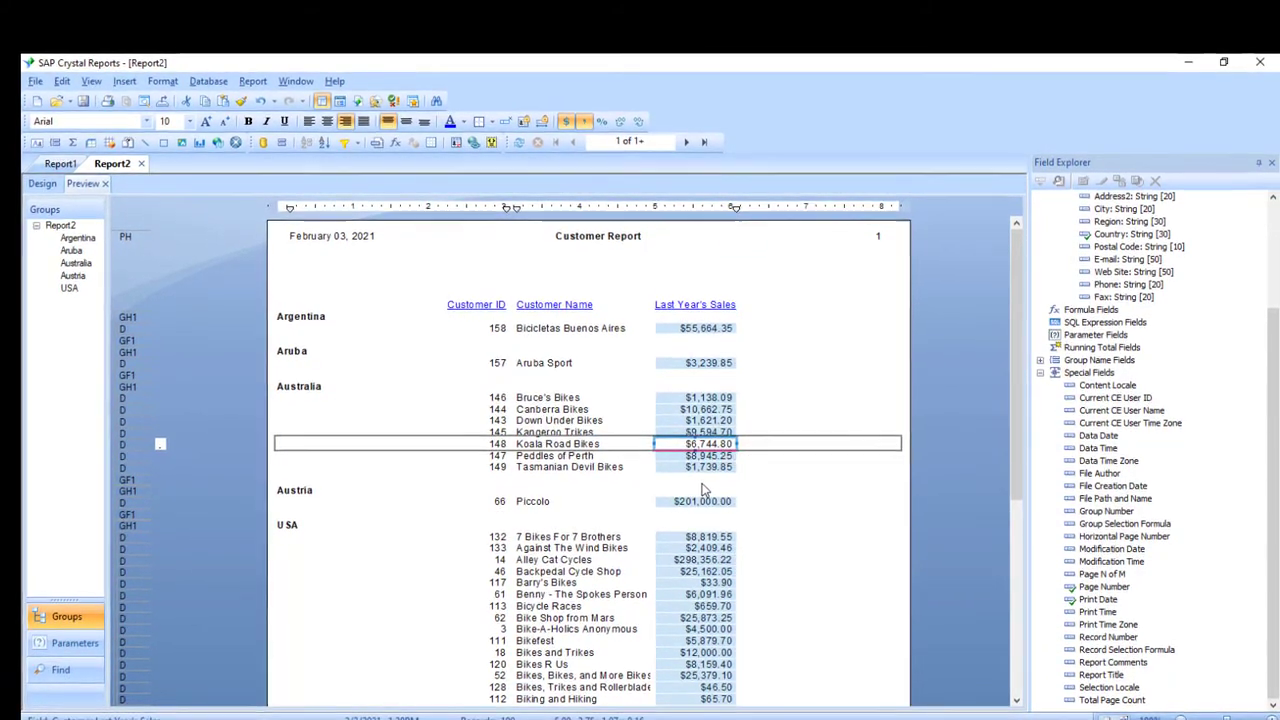
click(71, 139)
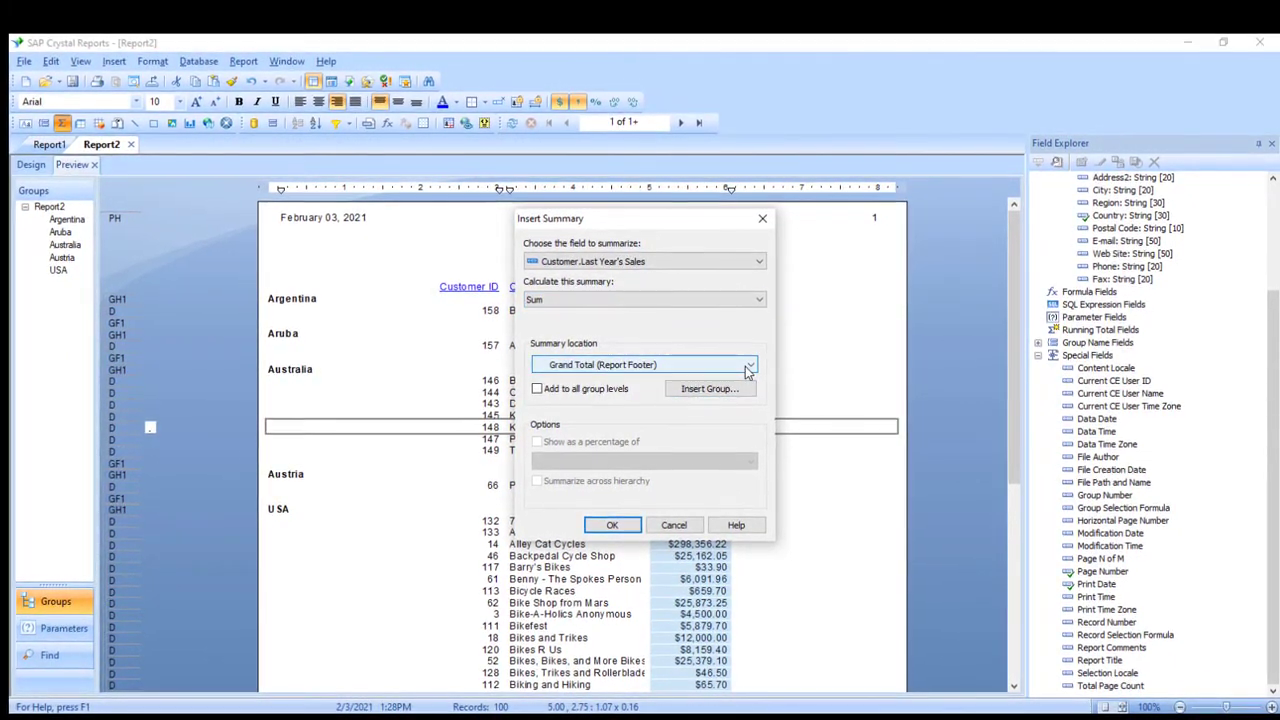
click(743, 368)
click(668, 394)
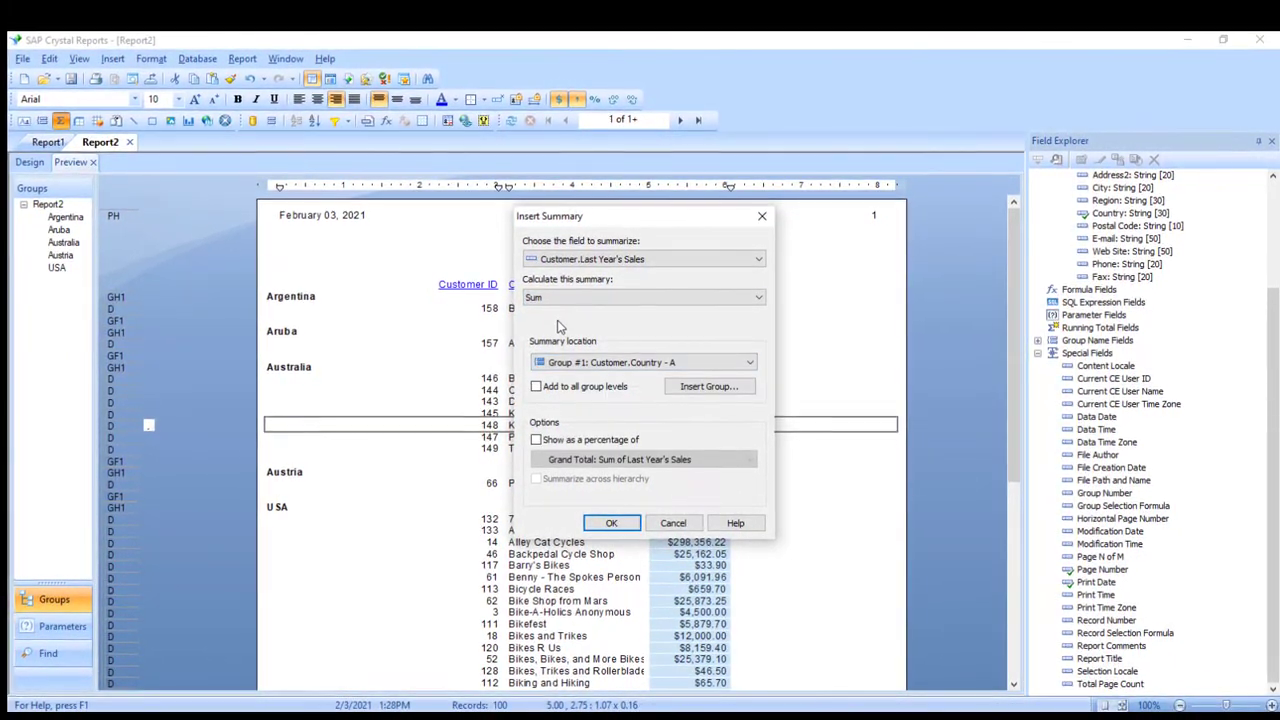
click(747, 298)
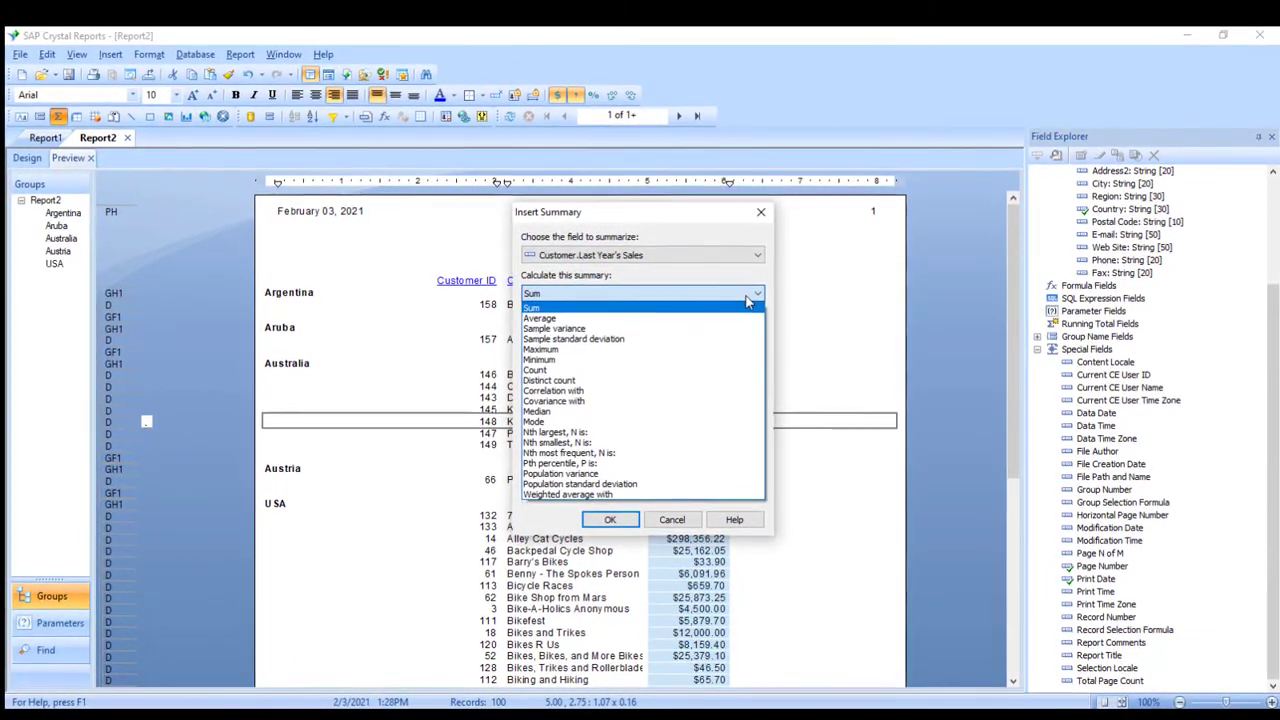
click(746, 297)
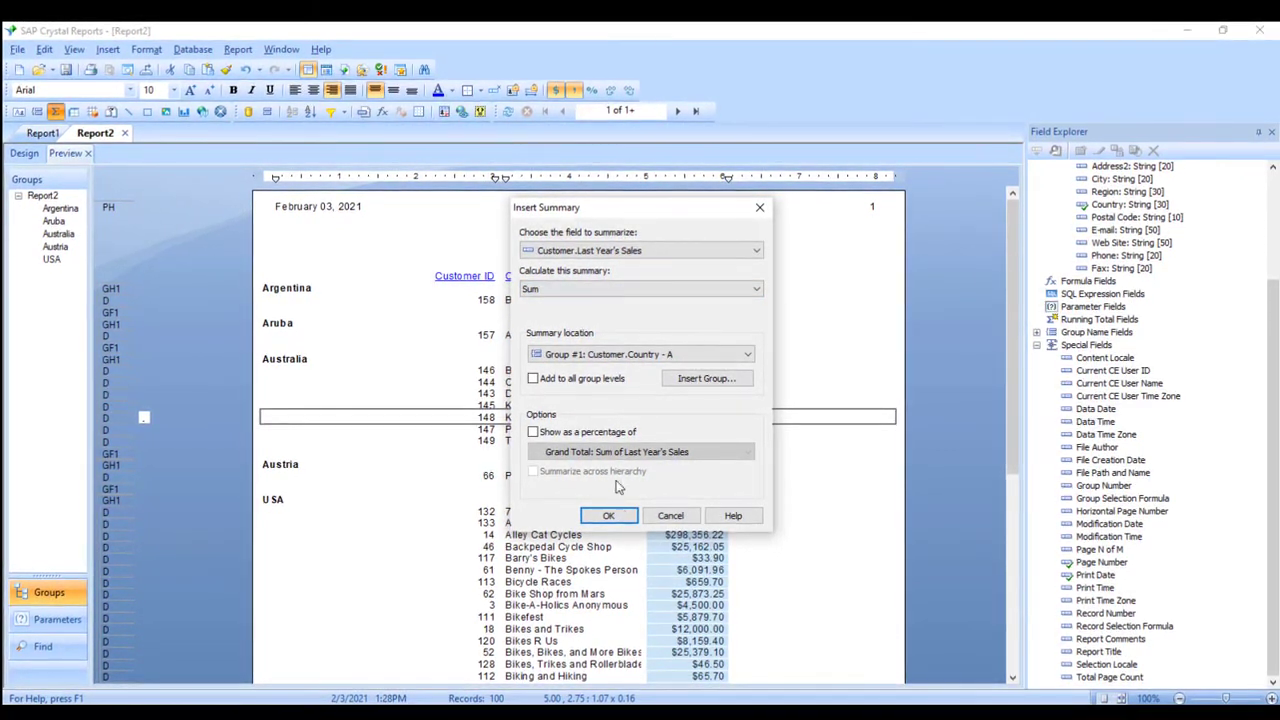
click(608, 515)
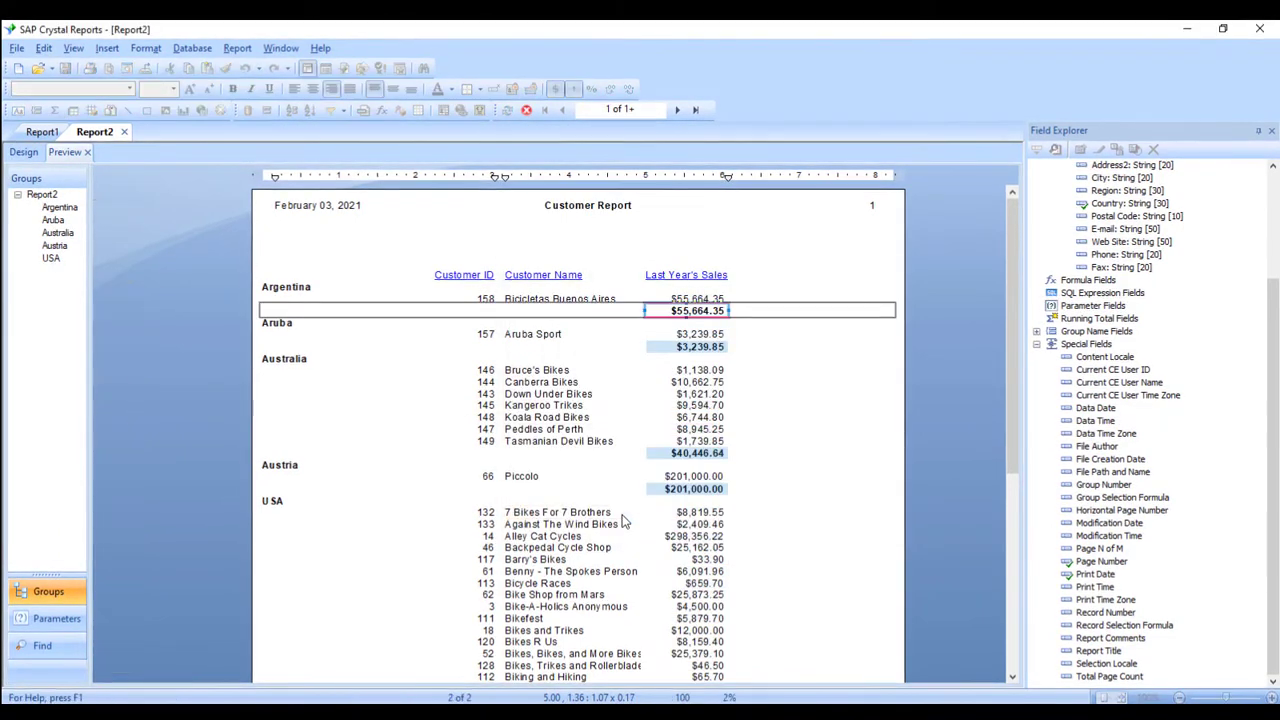
- Add a top border line to the country group sums of Last Year's Sales
click(697, 452)
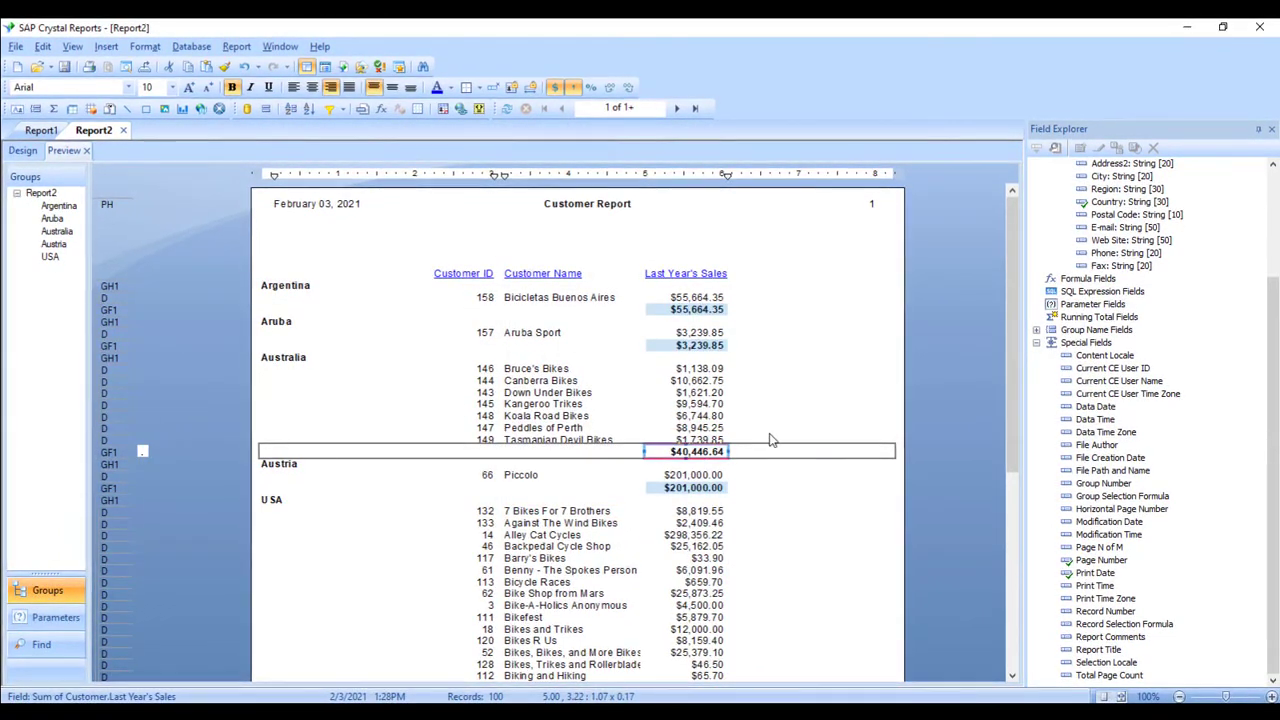
click(479, 88)
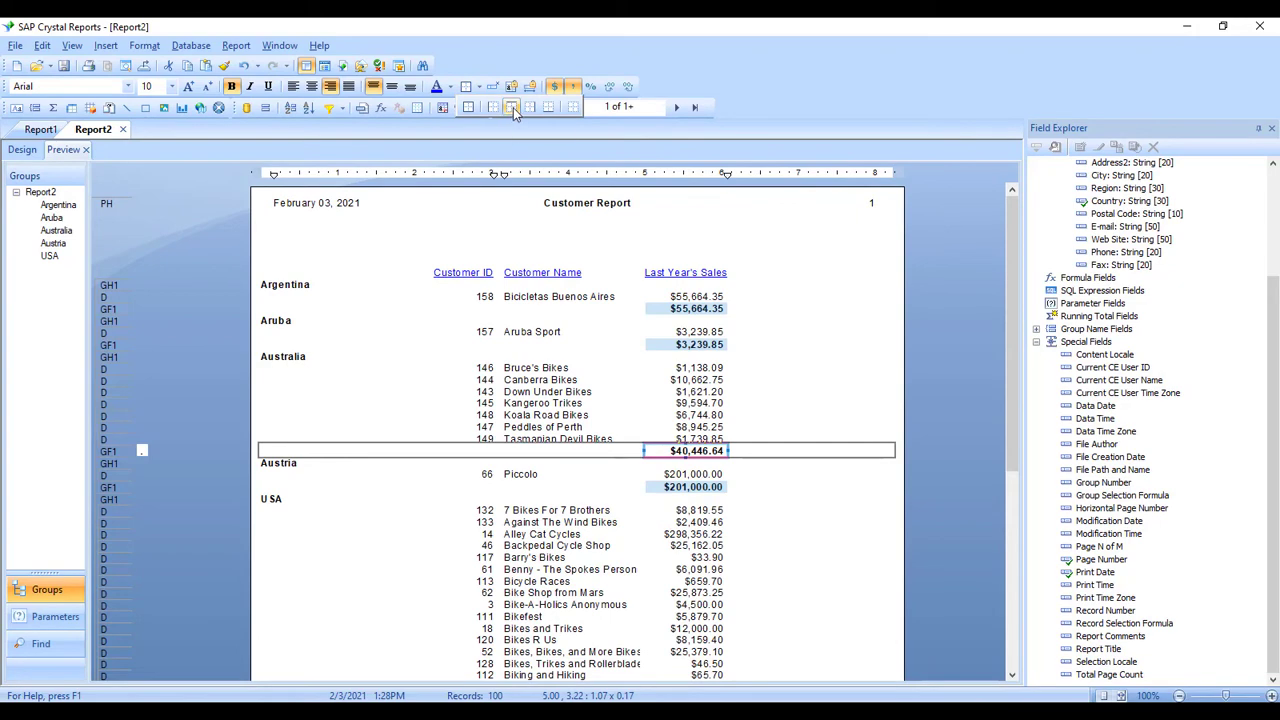
click(512, 109)
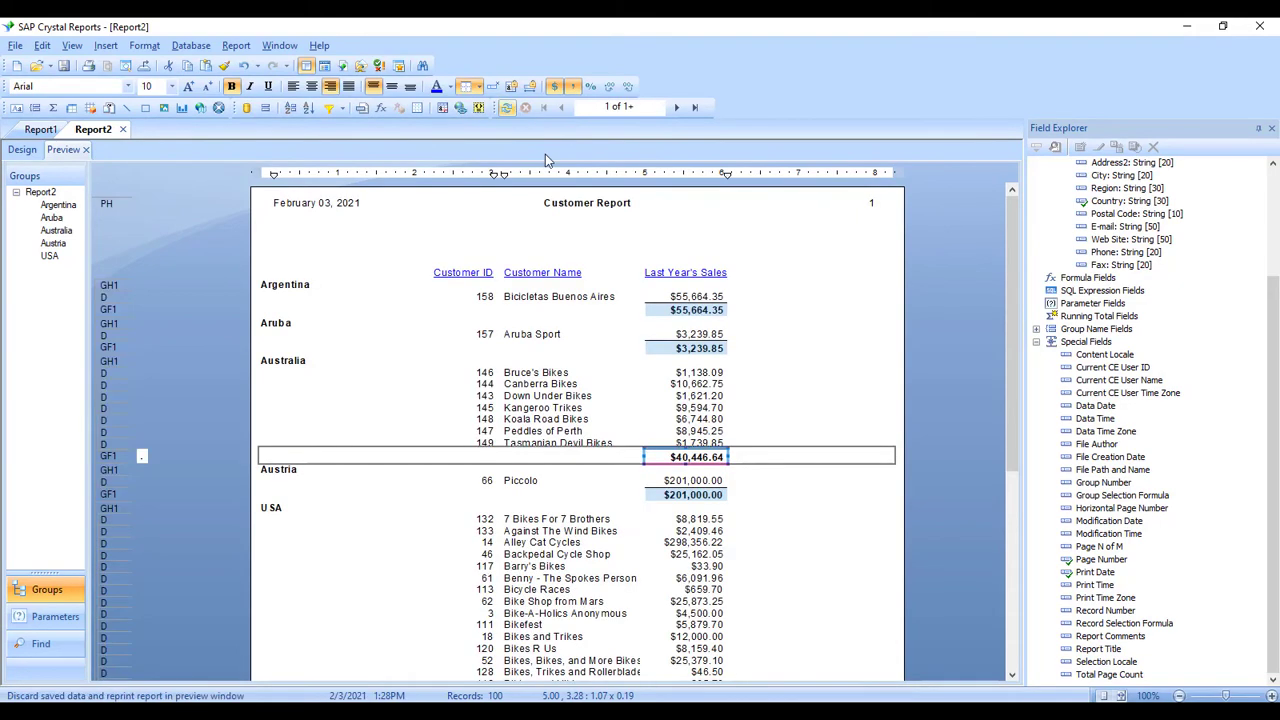
click(794, 362)
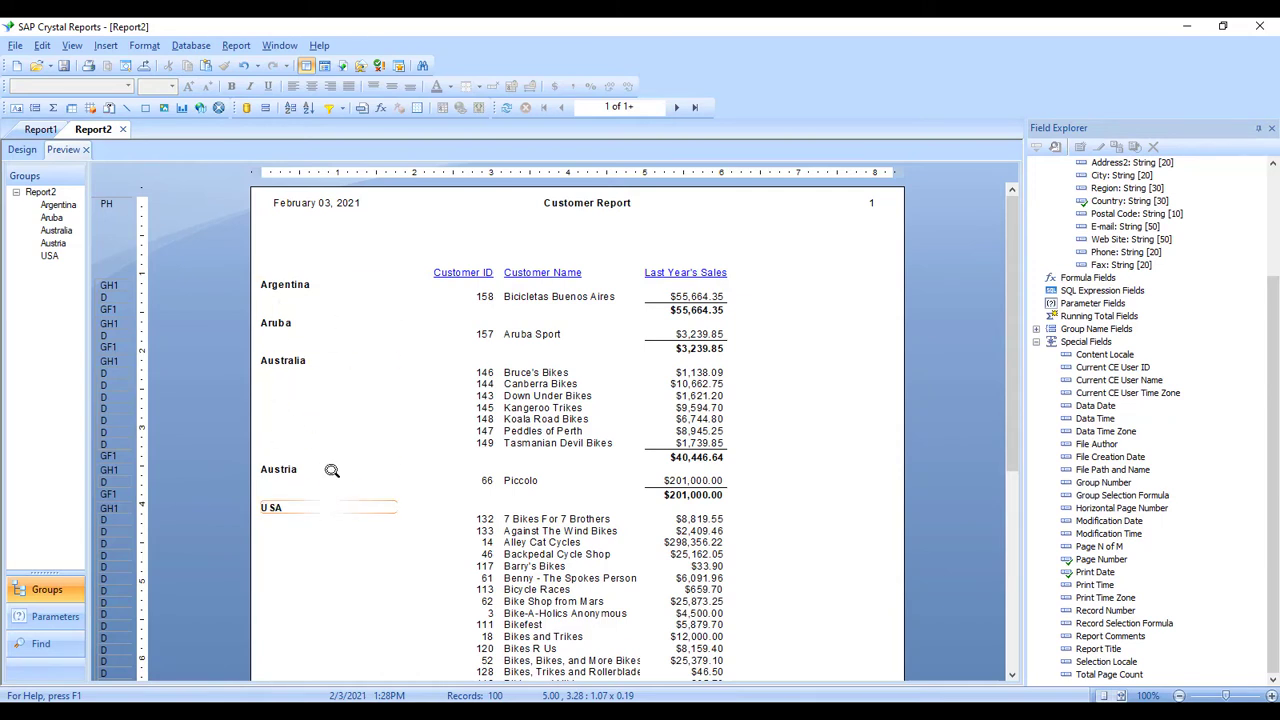
- Drill down into the Australia group and examine the available export formats without exporting, returning to the full report preview
double_click(307, 360)
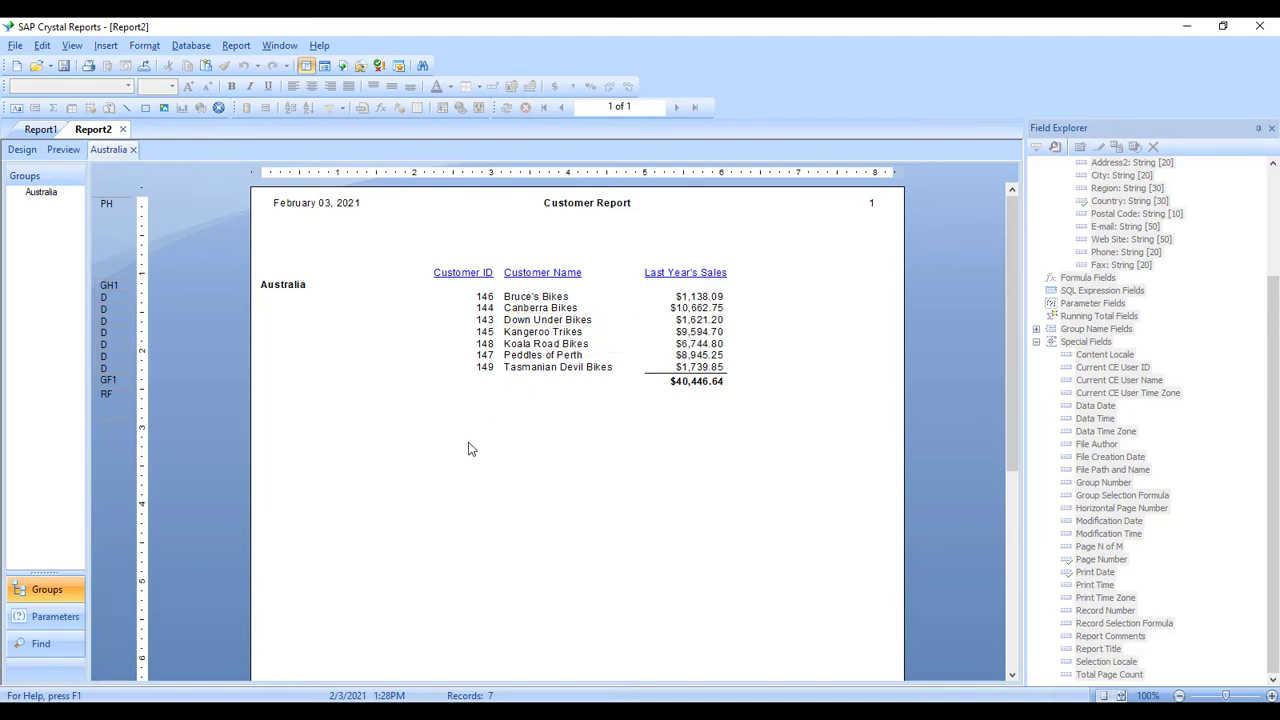
click(145, 66)
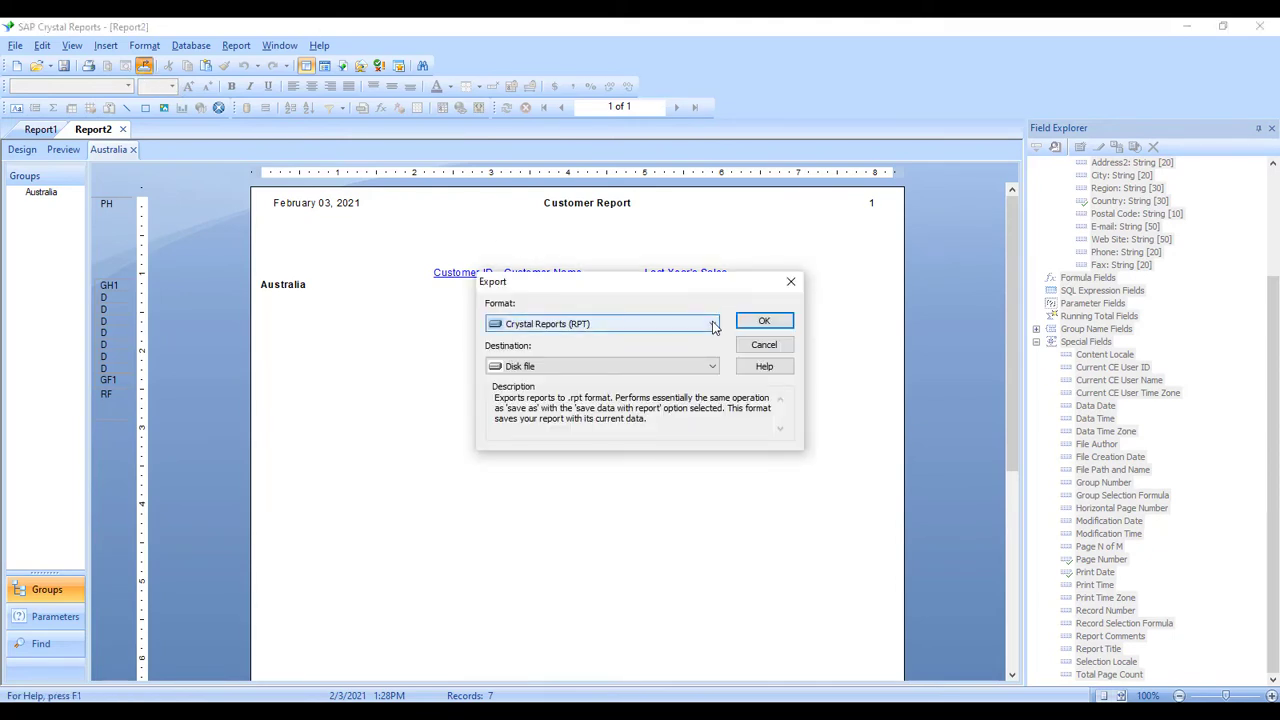
click(713, 325)
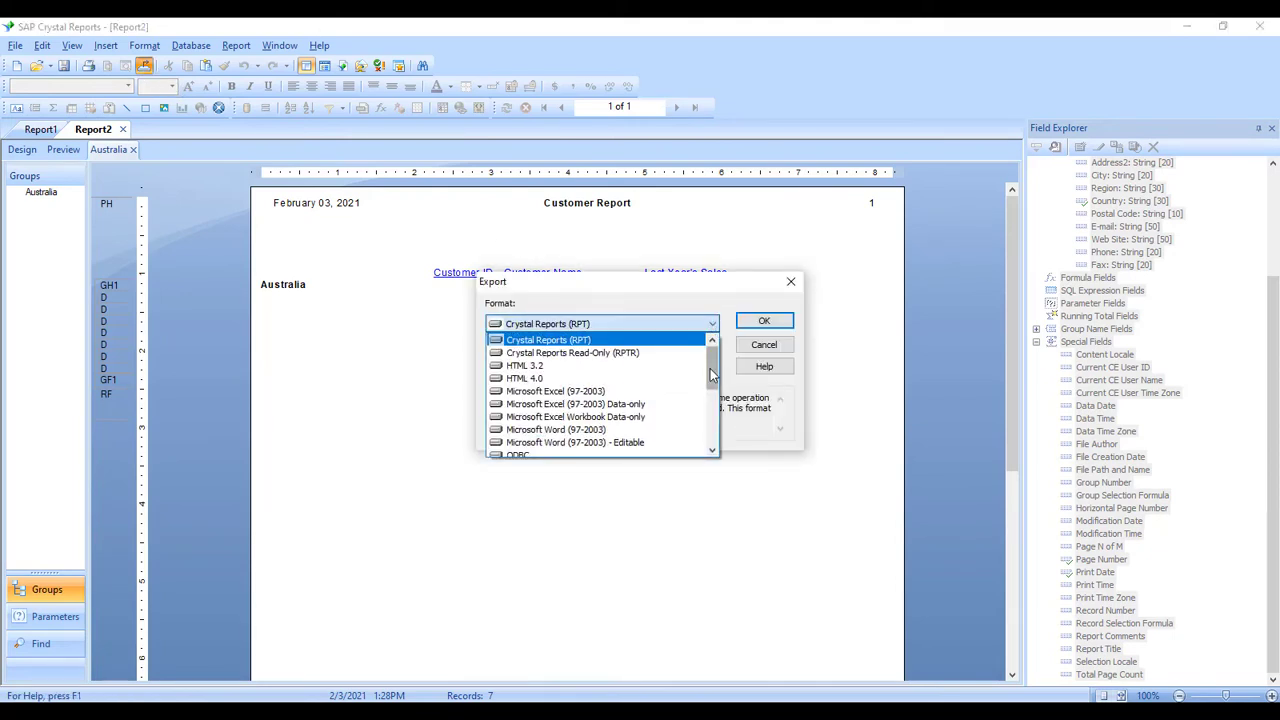
drag(712, 374, 712, 398)
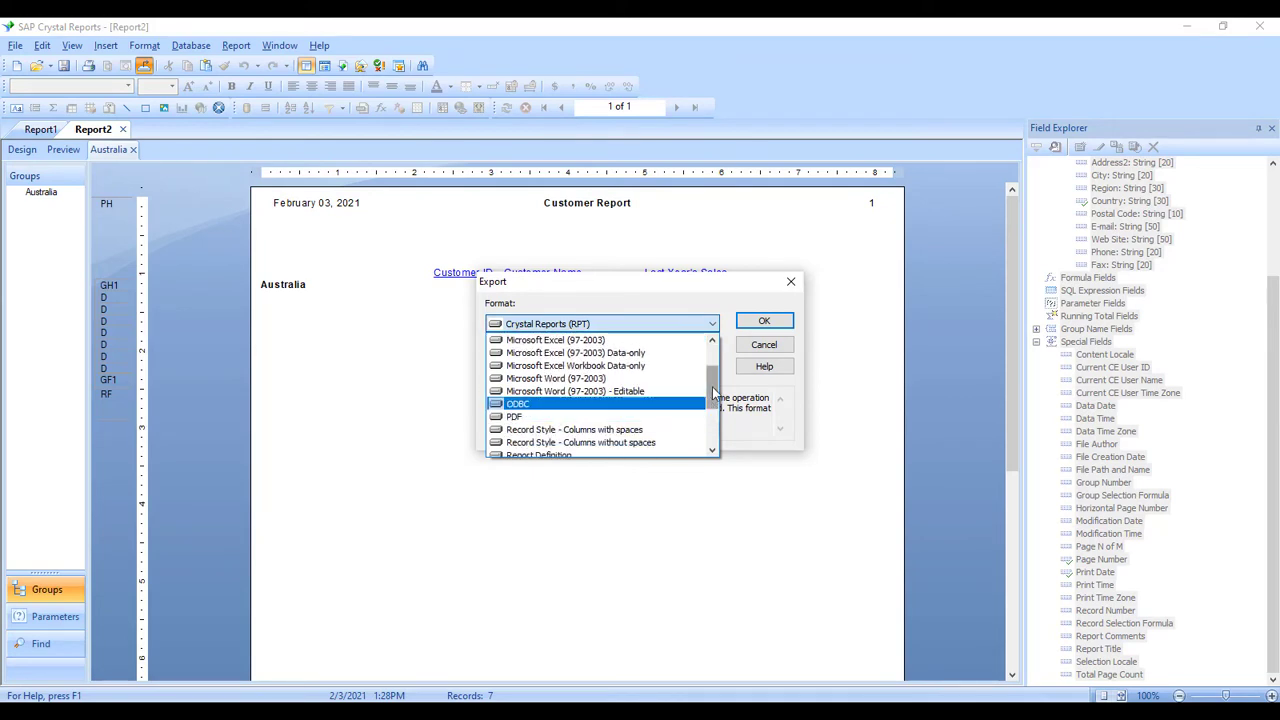
drag(714, 393, 719, 335)
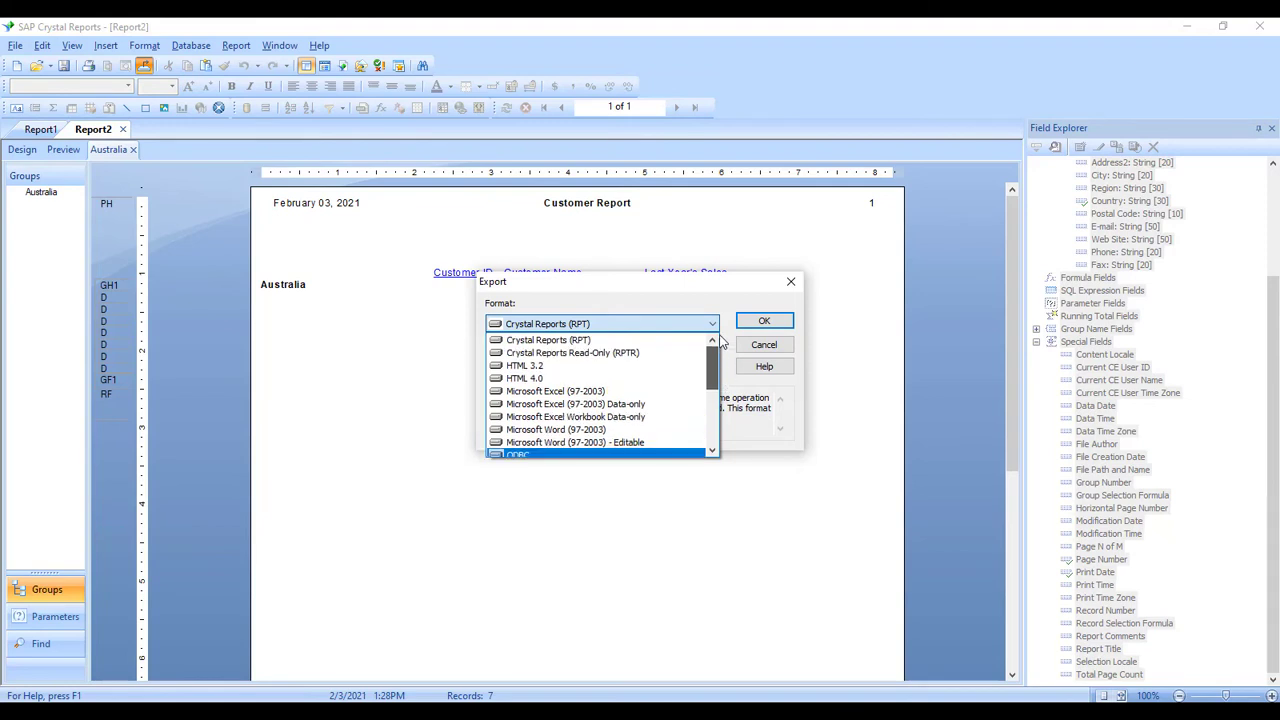
click(790, 285)
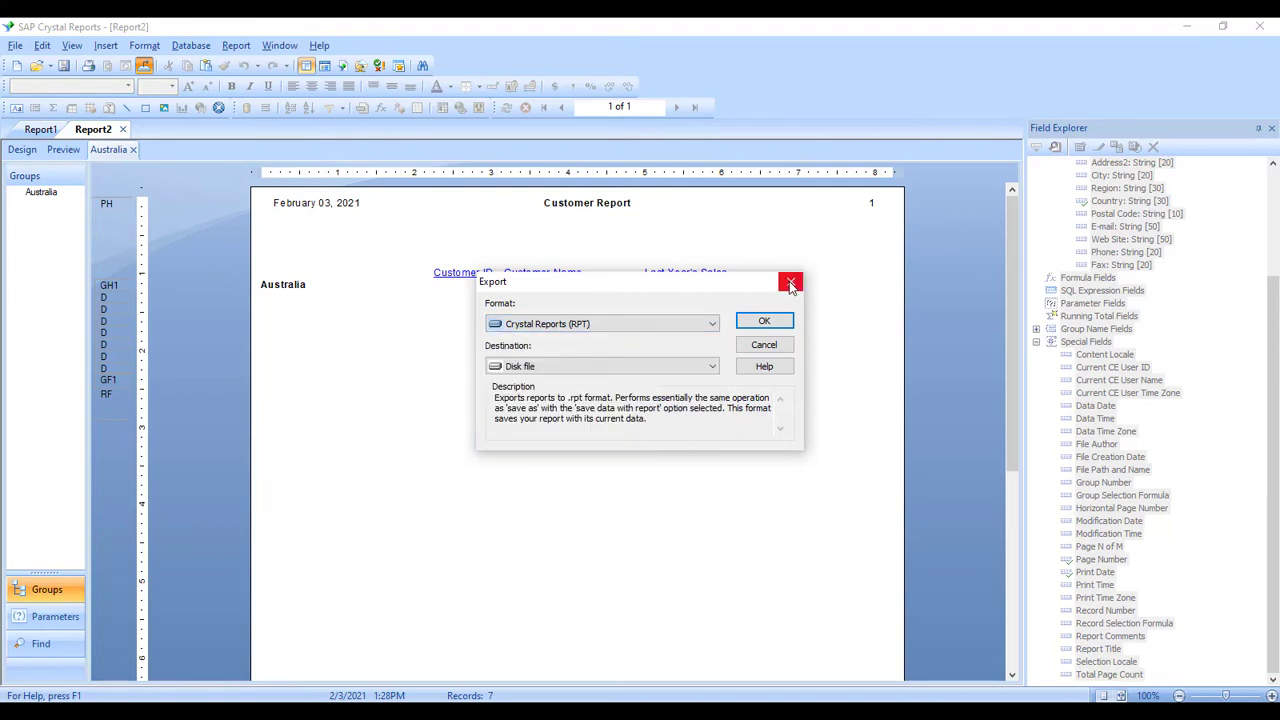
click(790, 285)
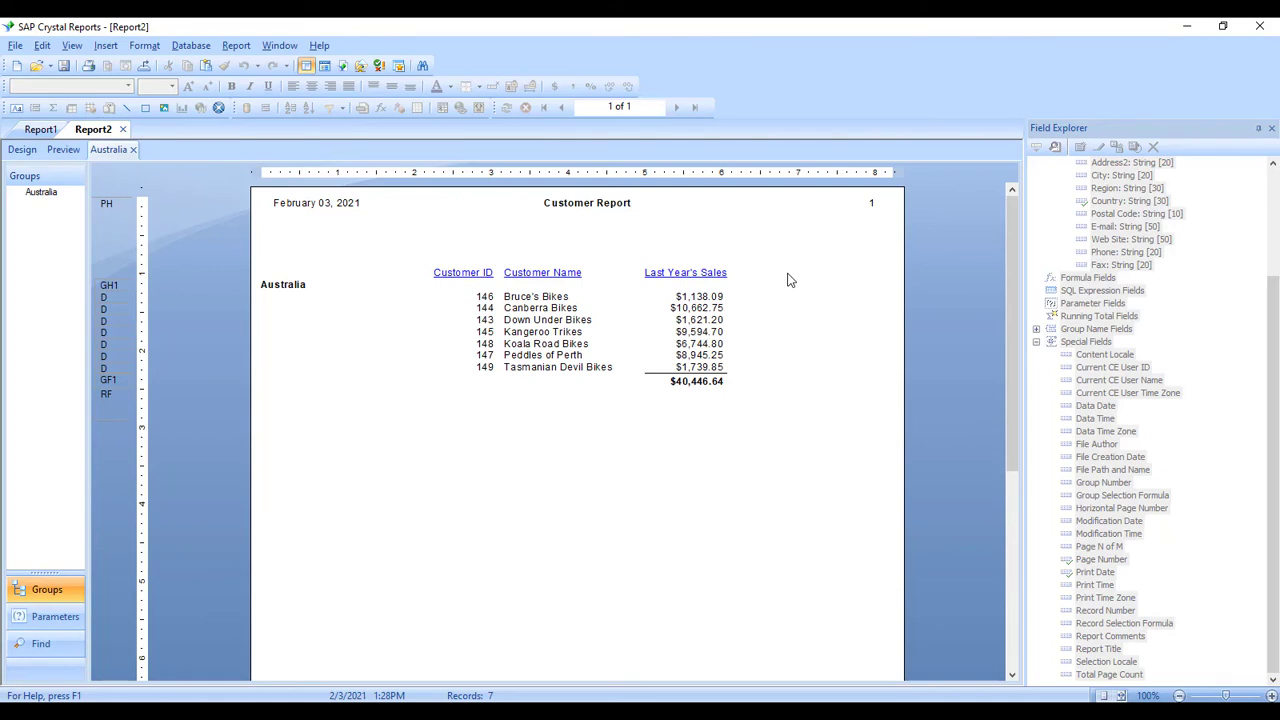
click(57, 152)
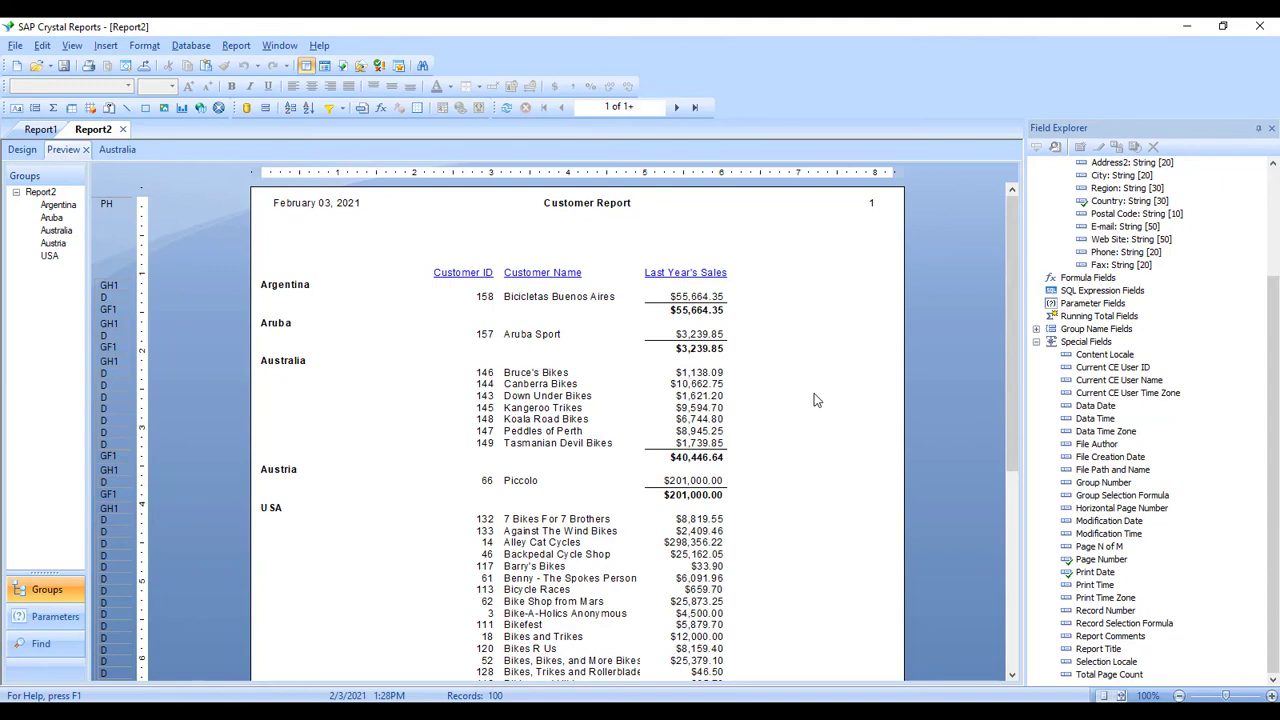
- Create a highlighting condition on the Last Year's Sales detail field for values greater than 10000
click(692, 395)
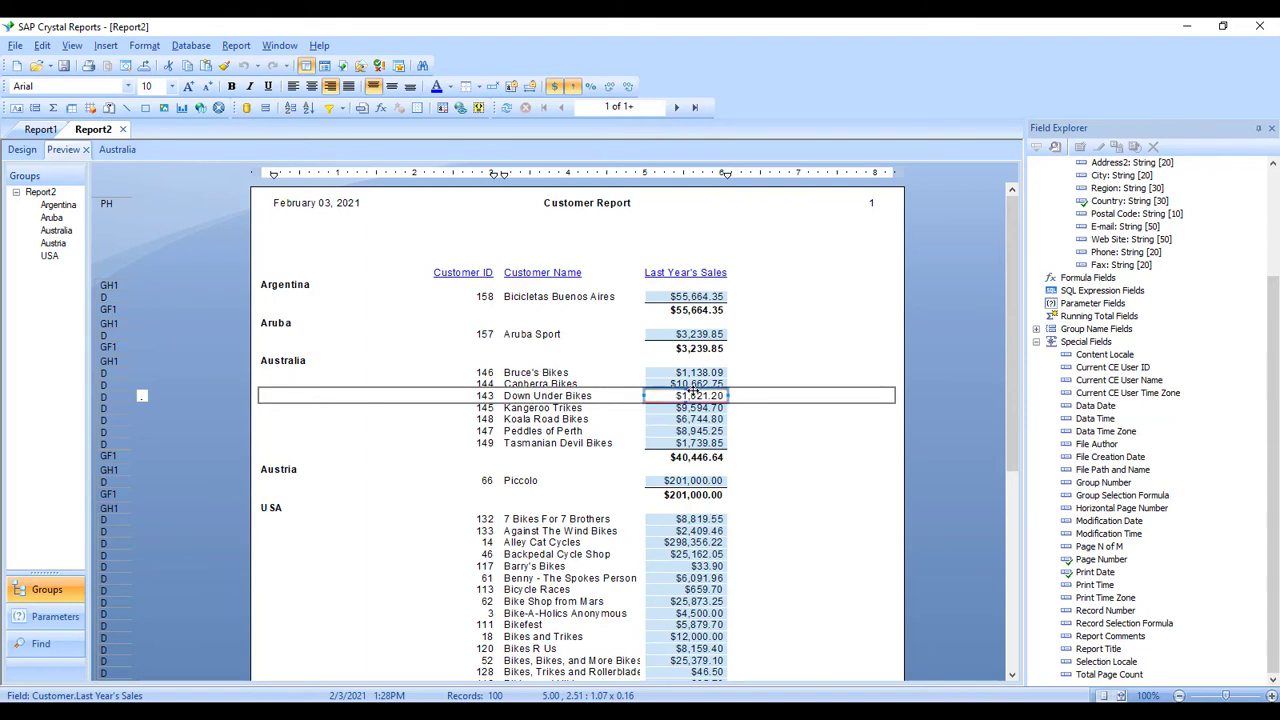
right_click(693, 393)
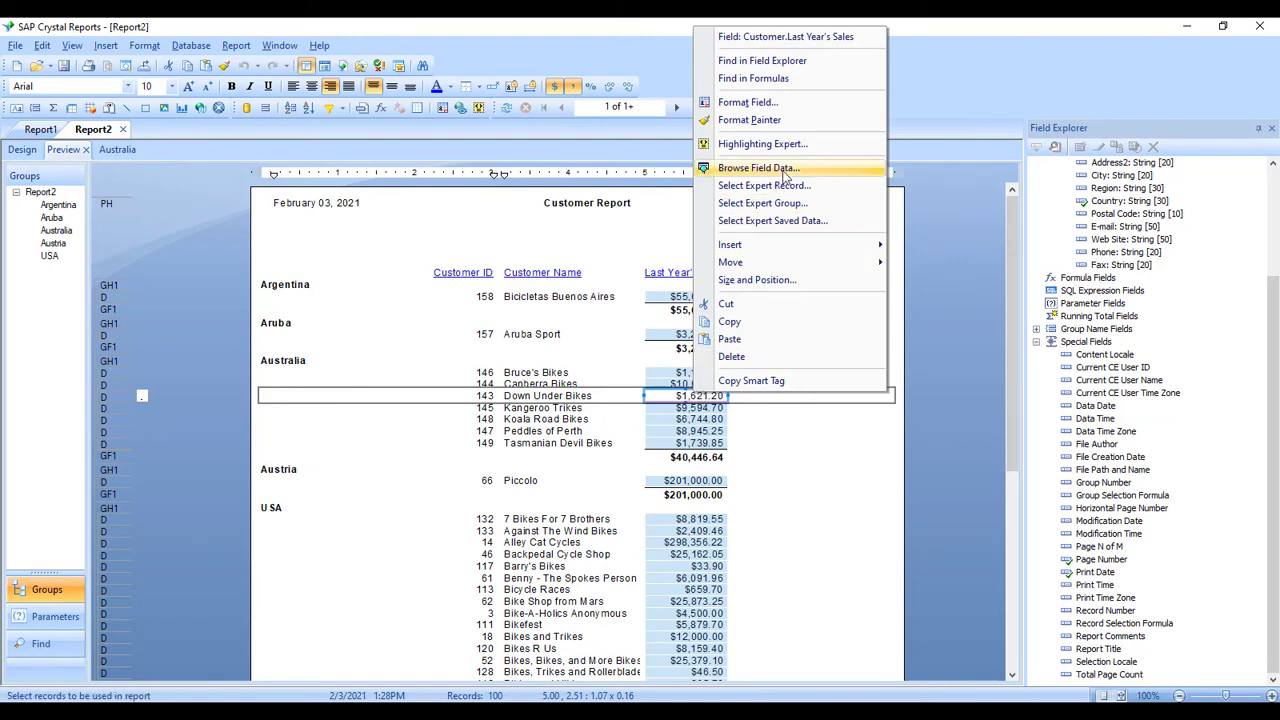
click(800, 145)
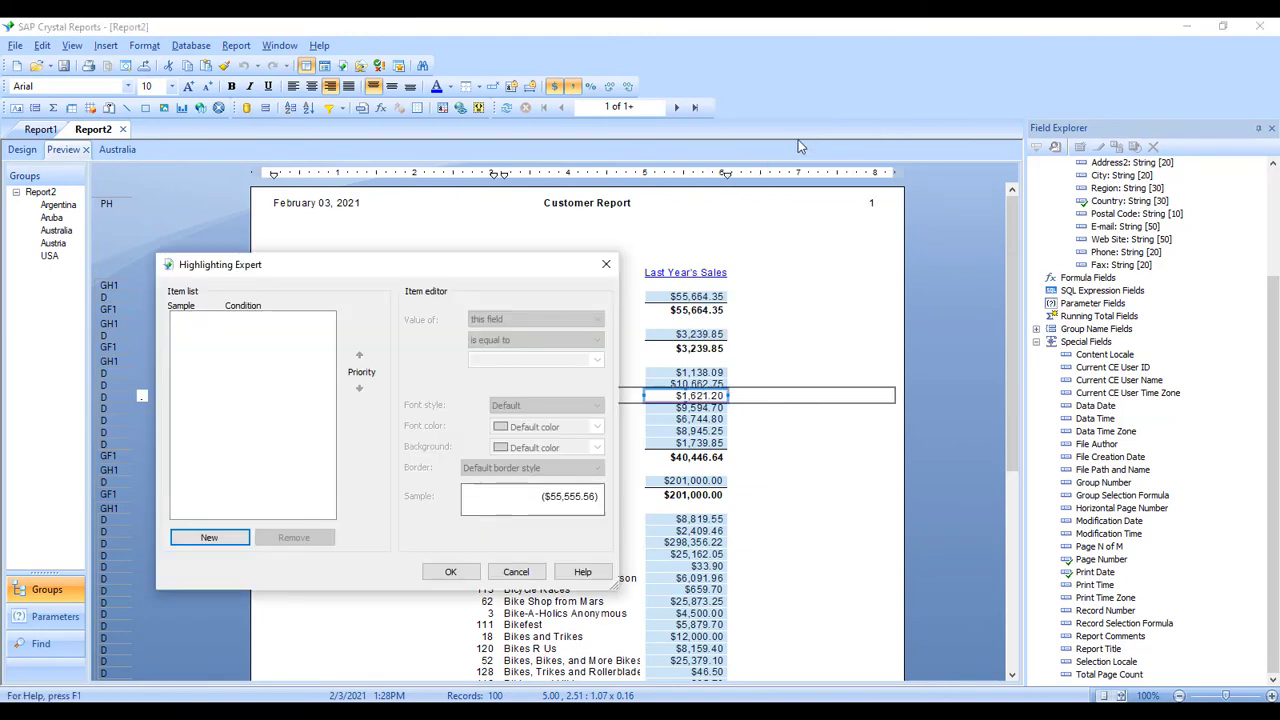
click(211, 539)
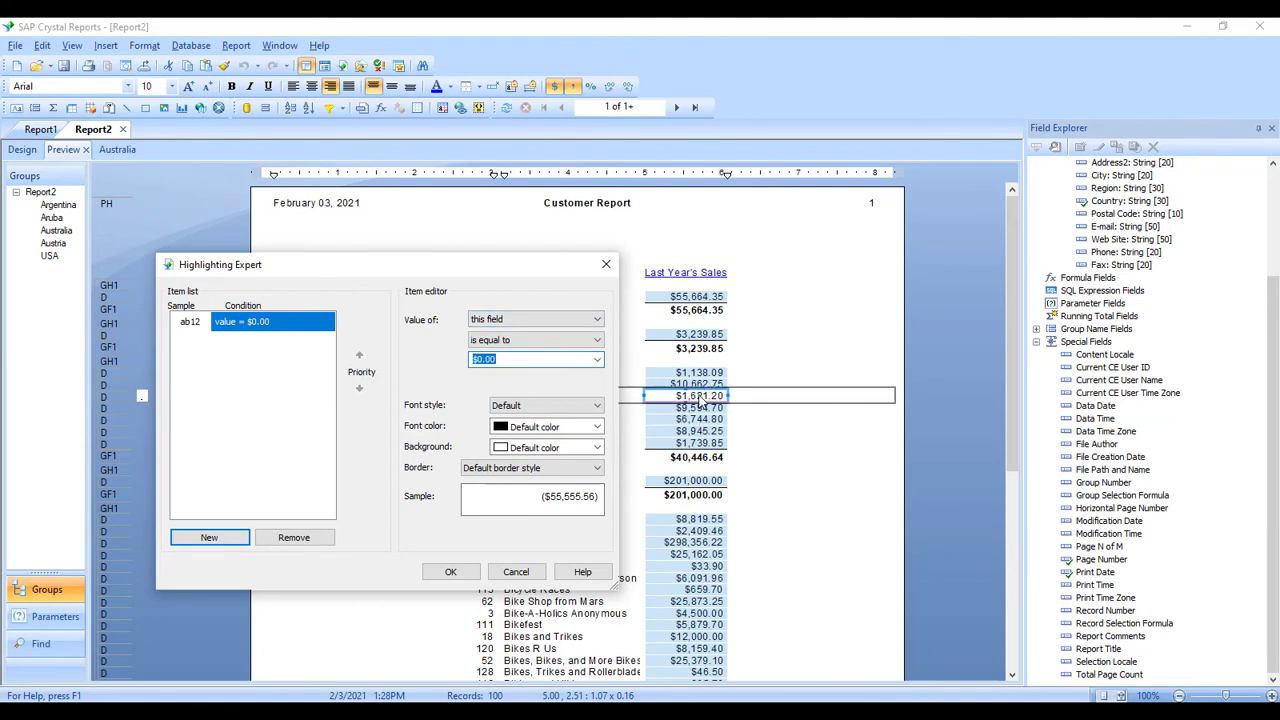
click(597, 340)
click(531, 397)
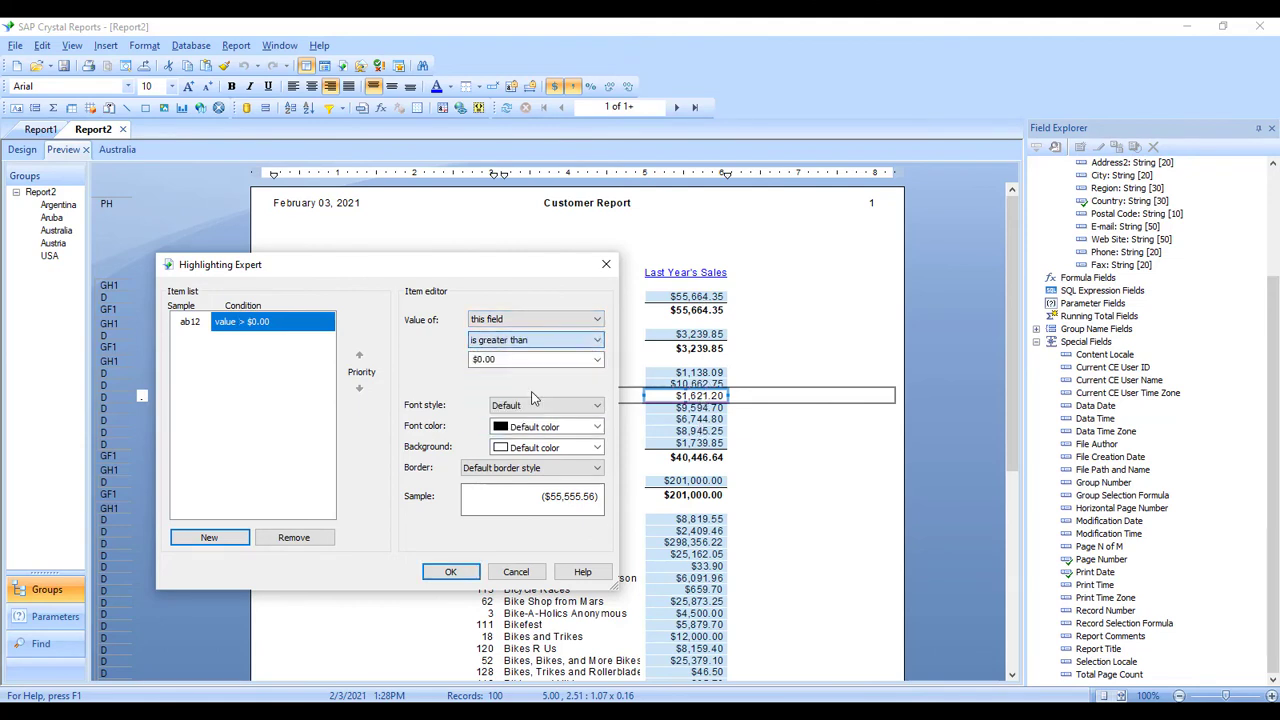
click(575, 360)
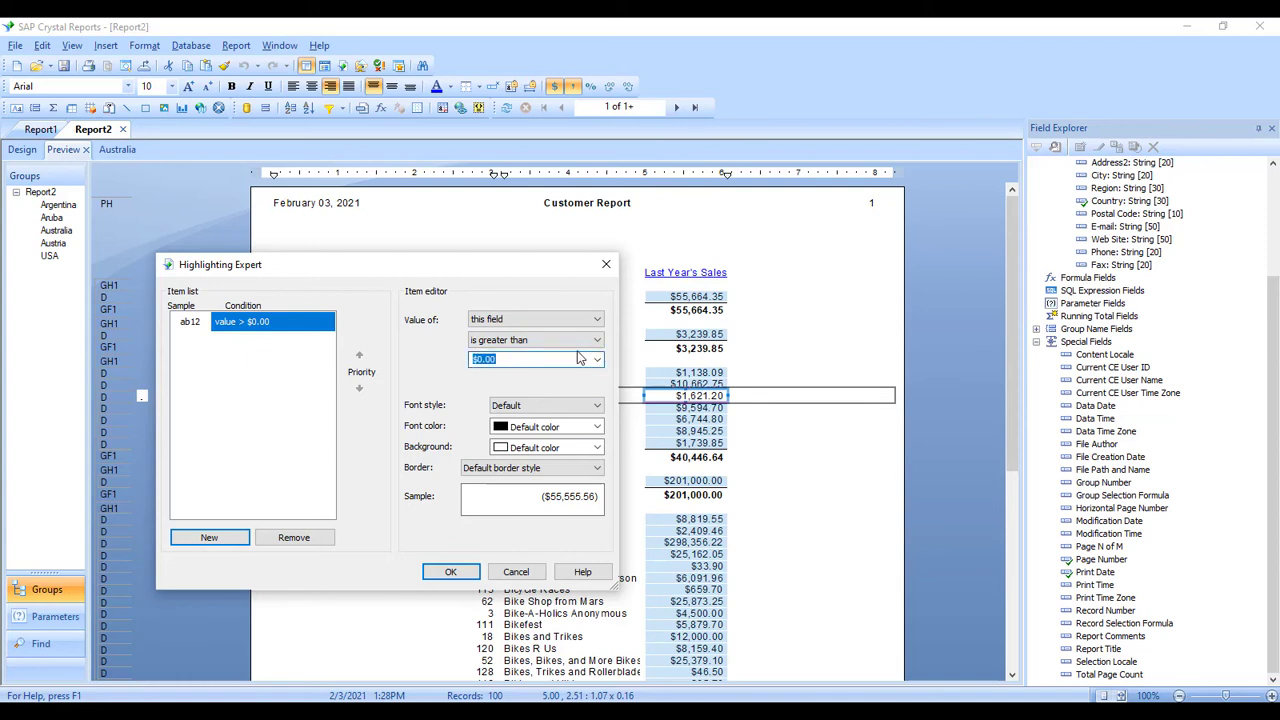
text(10000)
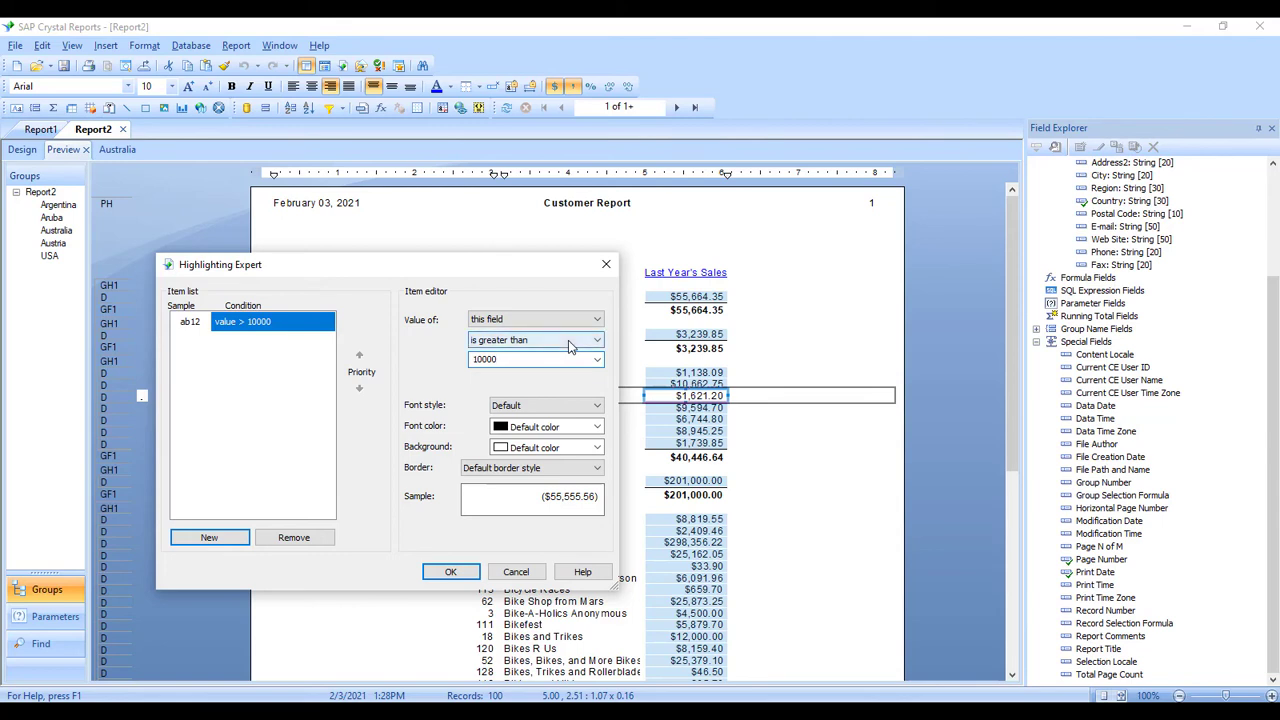
- Set the highlighting condition's font color to Red and apply it
click(597, 430)
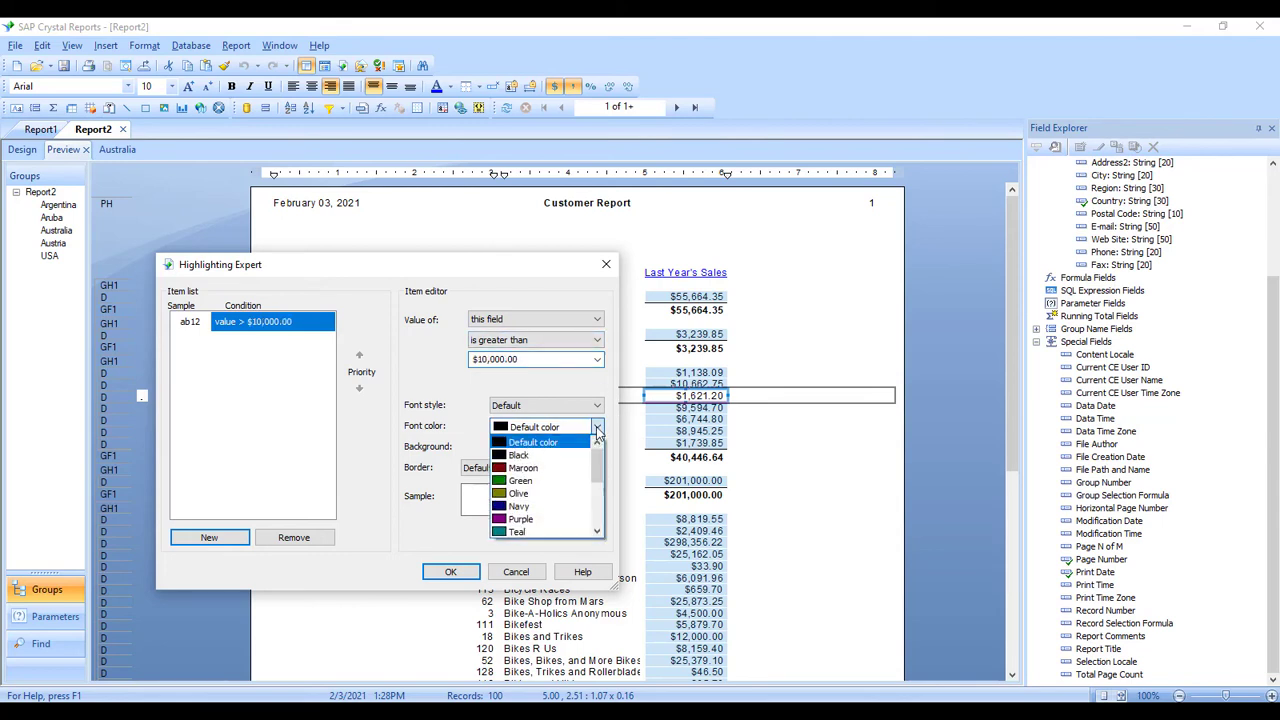
drag(597, 468, 595, 495)
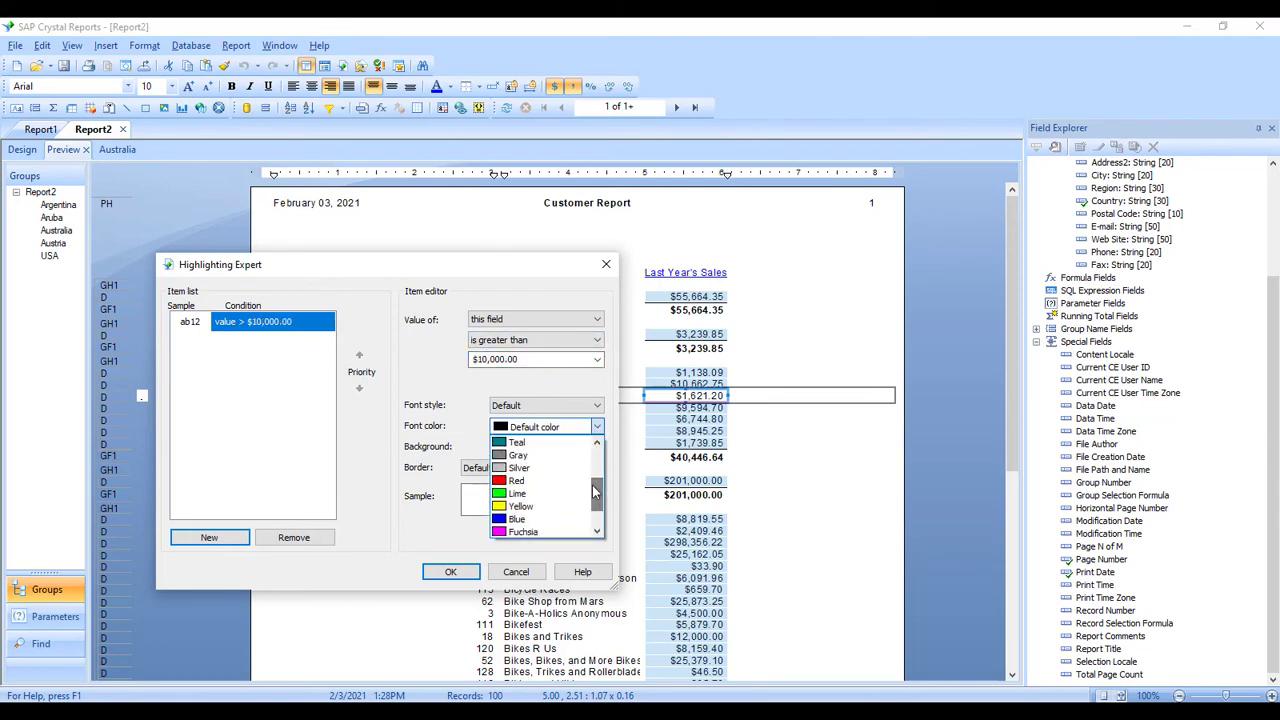
click(517, 483)
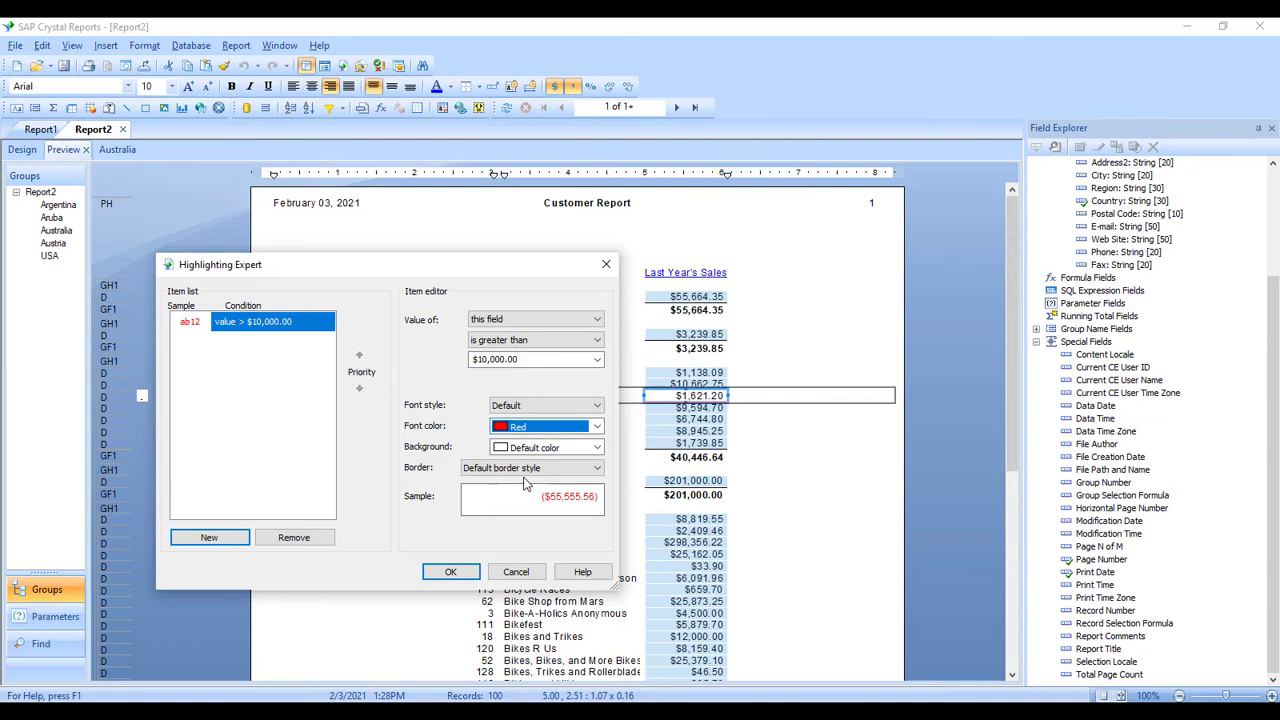
click(453, 574)
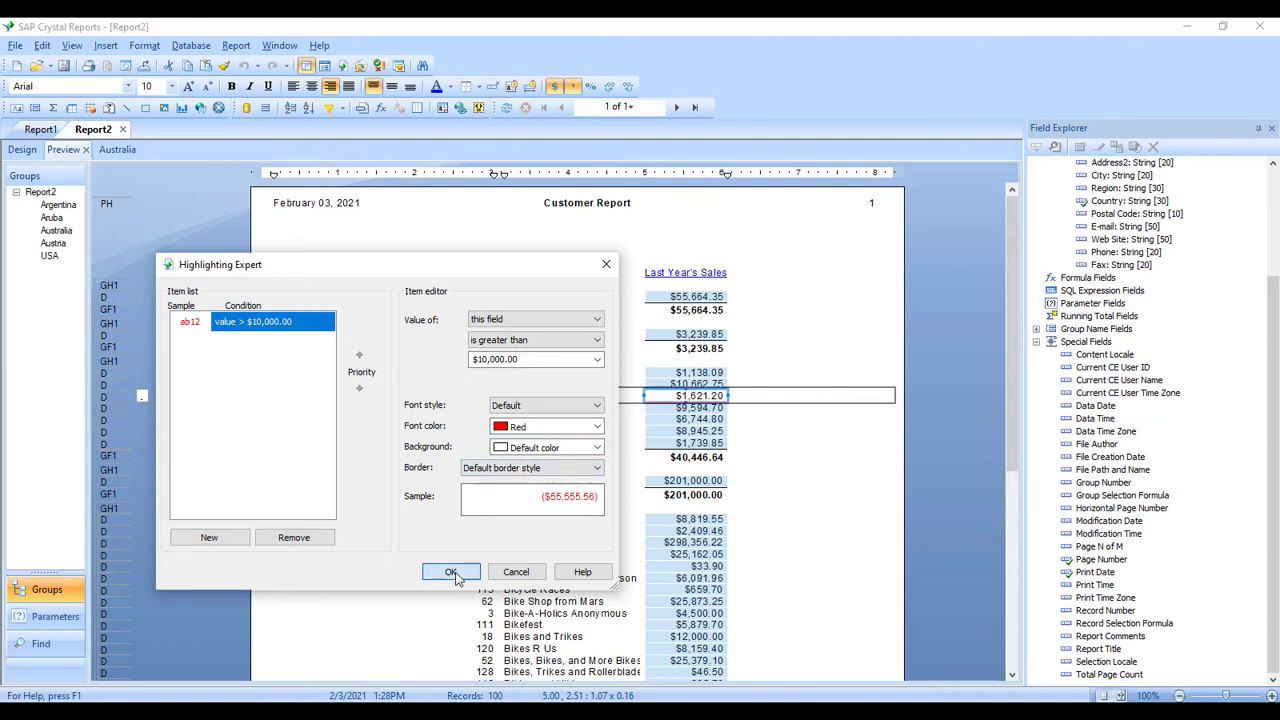